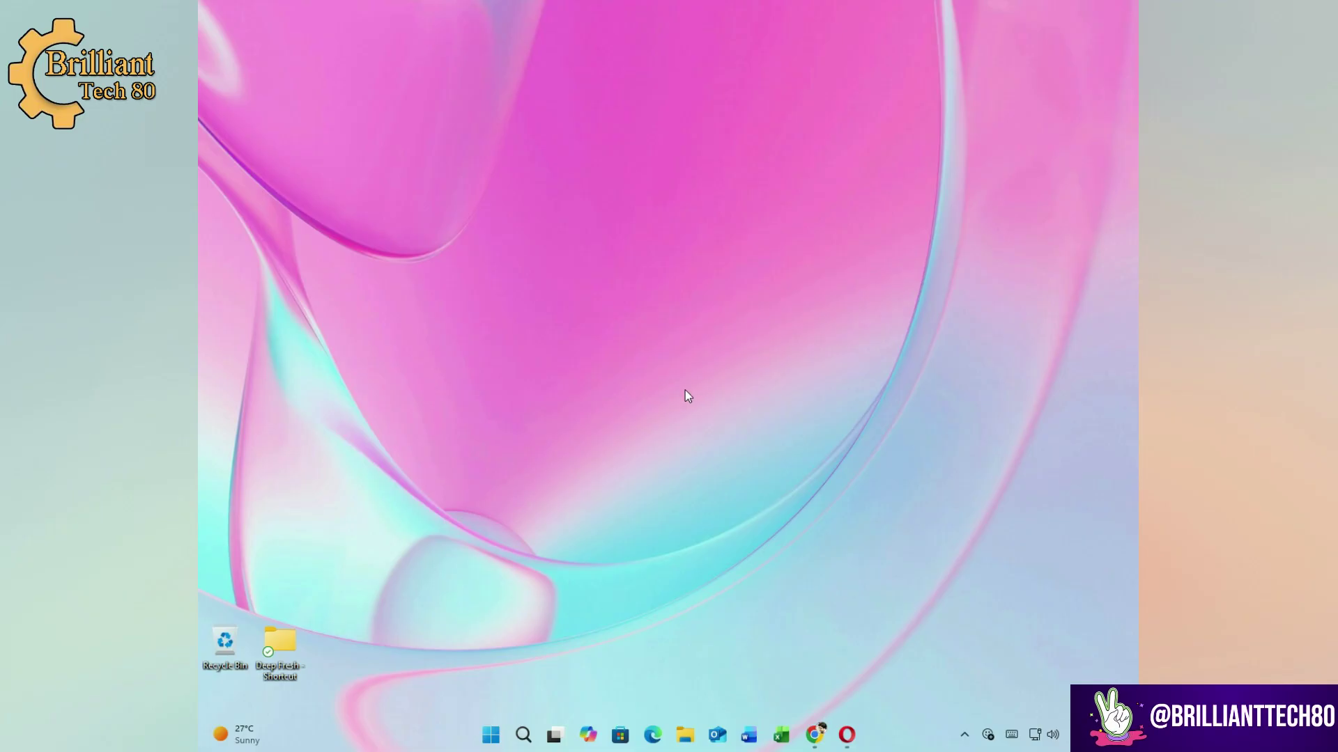
Check the sizes of New Volume (J:) and Local Disk (C:) in This PC
left_click(490, 735)
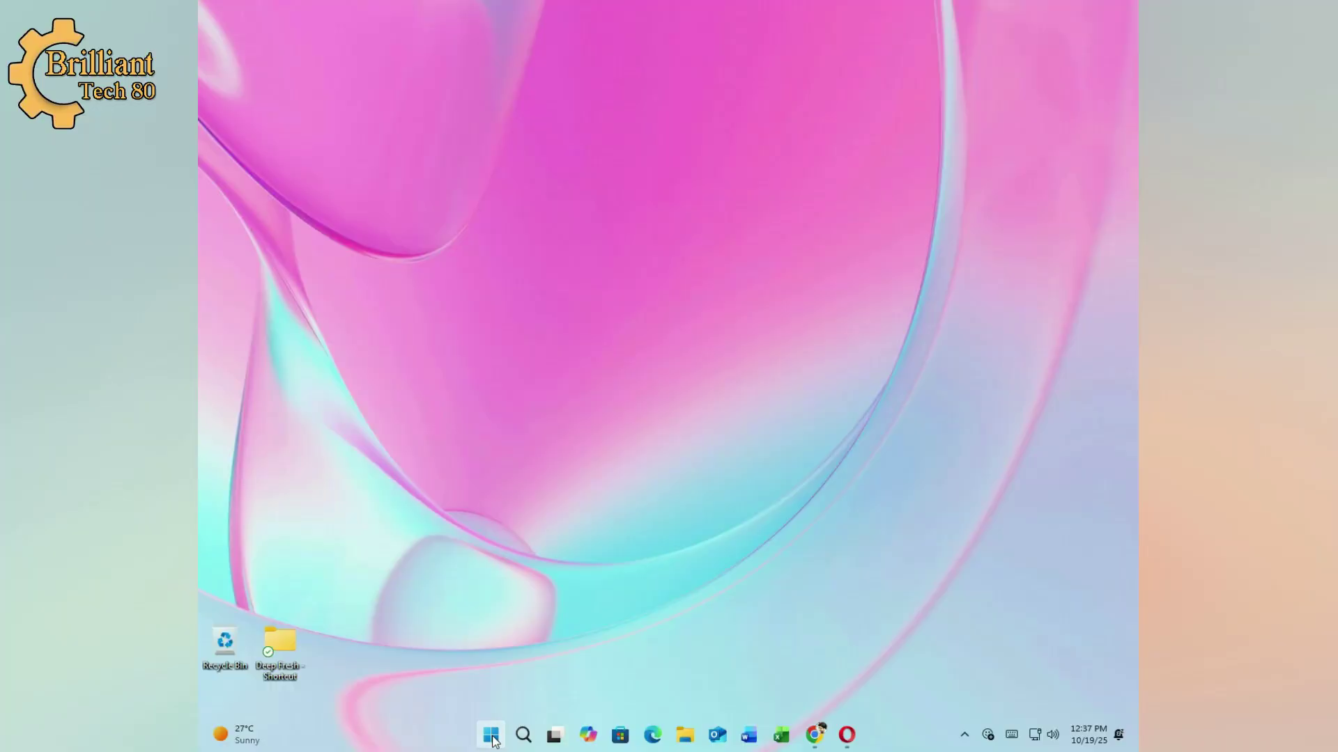
left_click(490, 735)
left_click(491, 295)
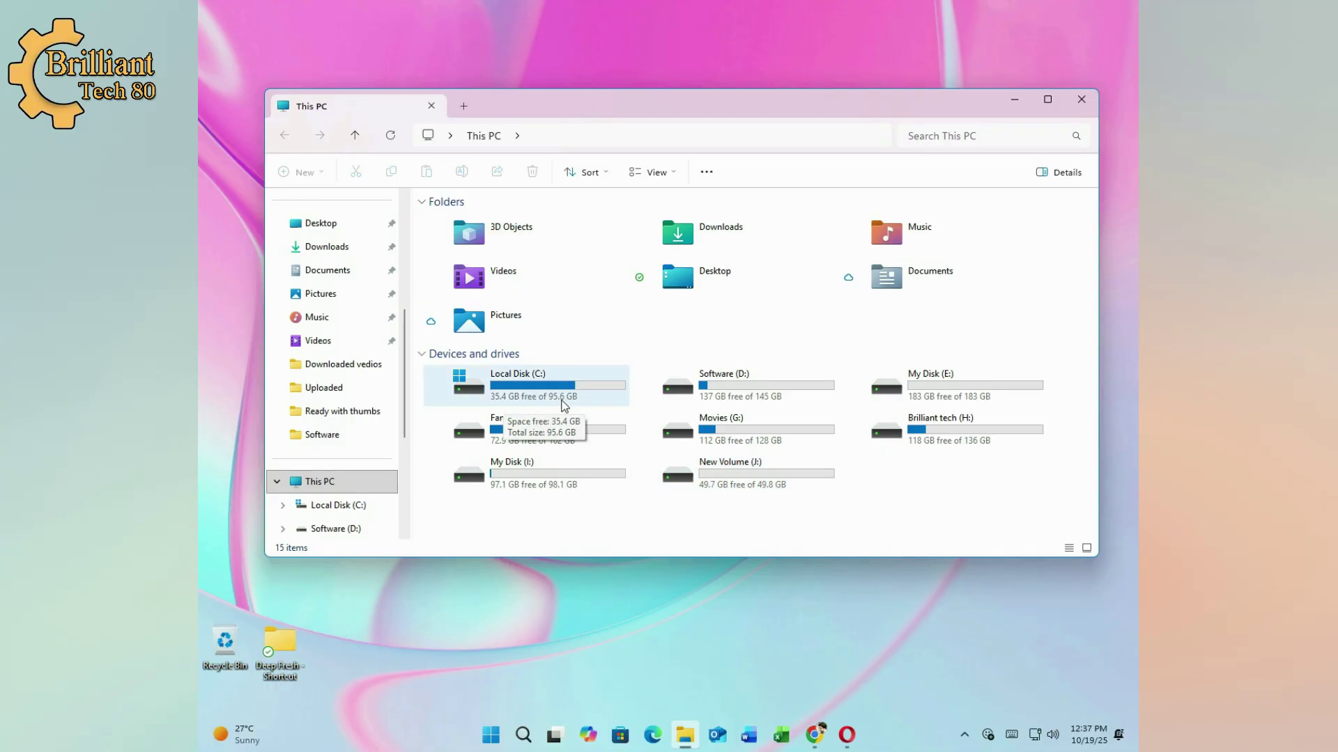
left_click(752, 477)
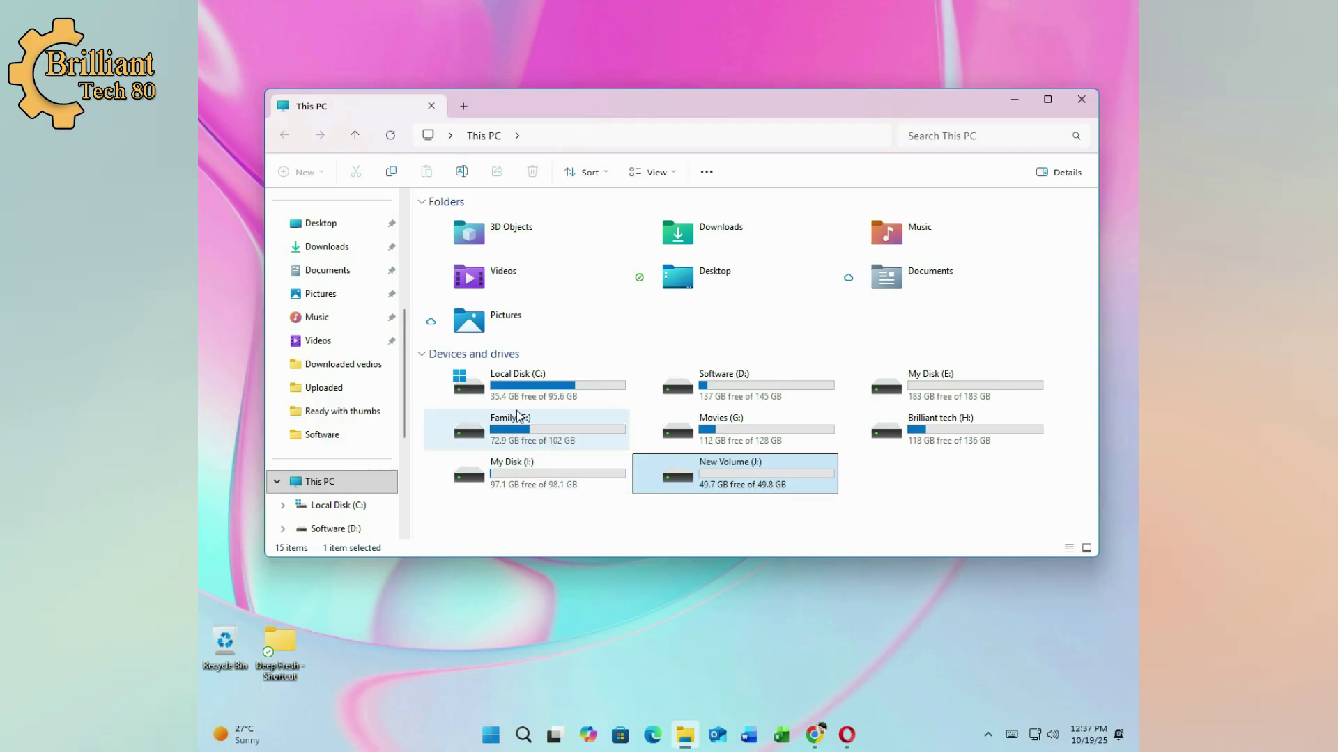
left_click(567, 388)
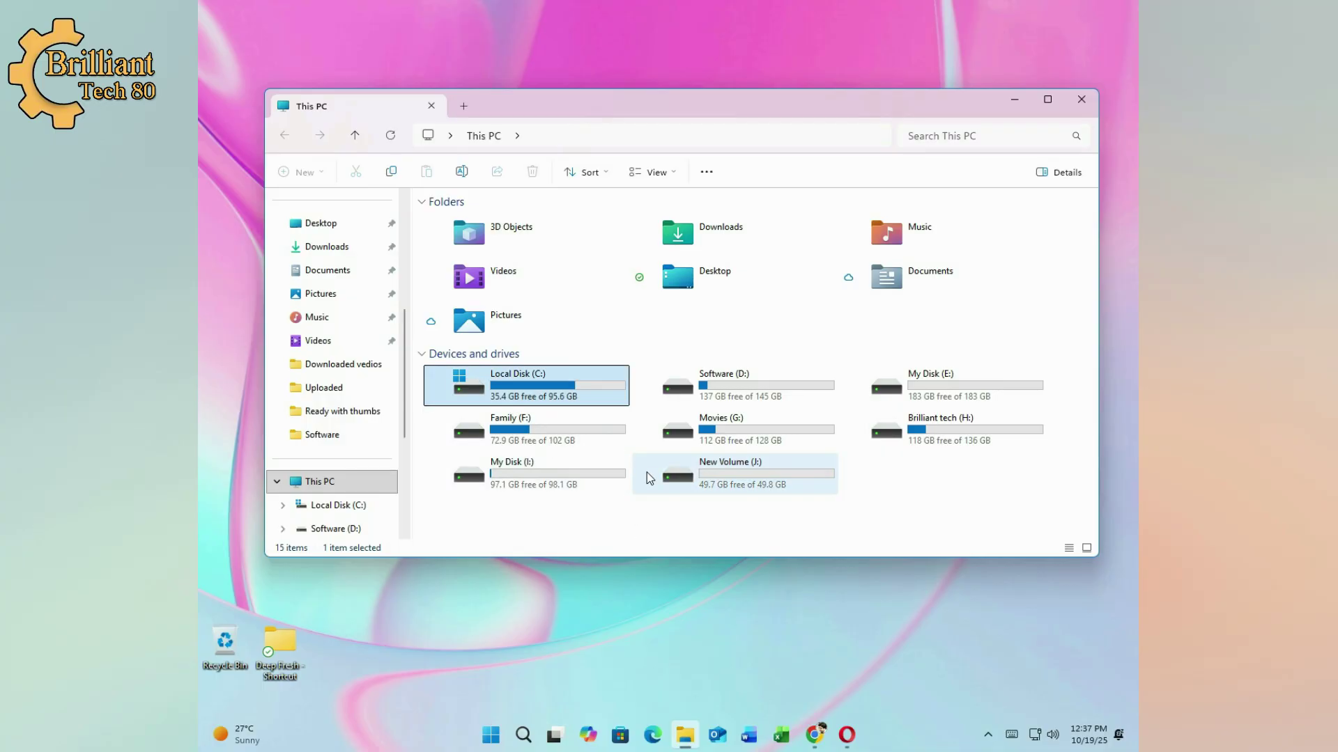
left_click(1080, 100)
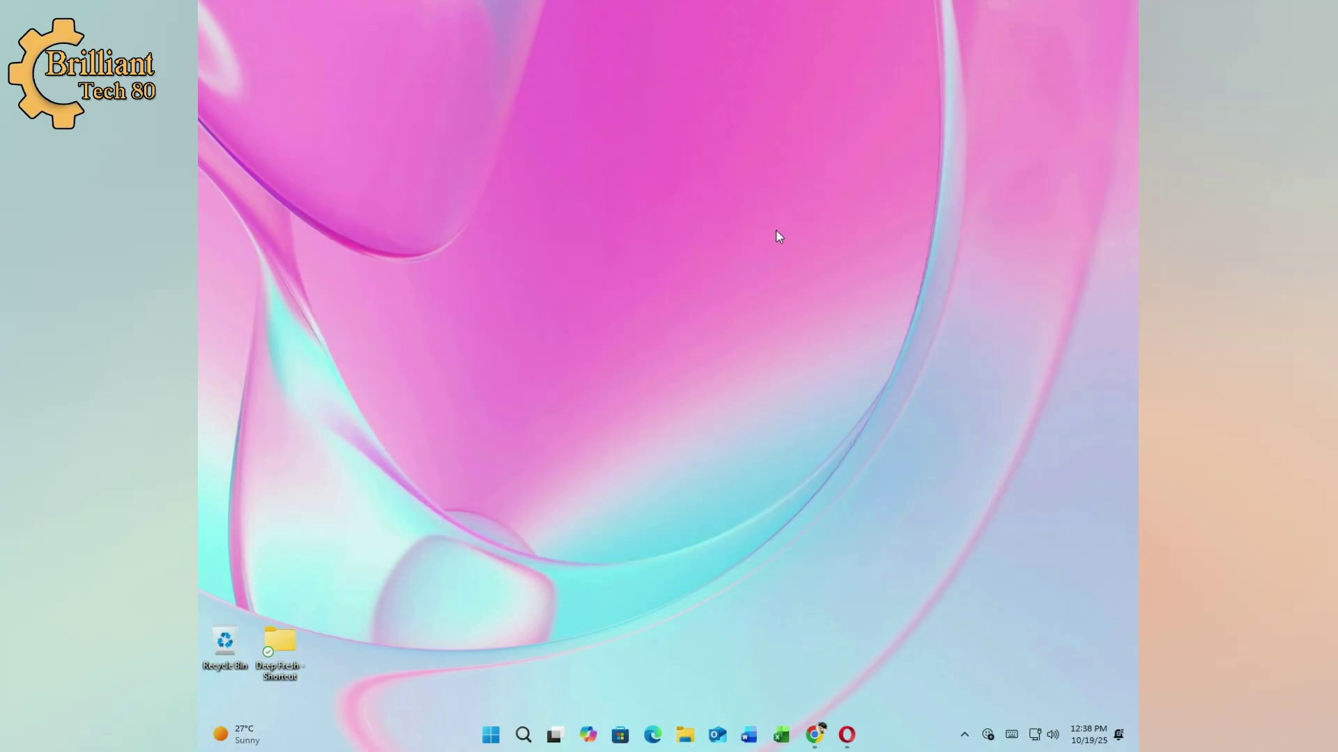
Open Disk Management and delete the New Volume (J:) partition
right_click(776, 231)
left_click(824, 339)
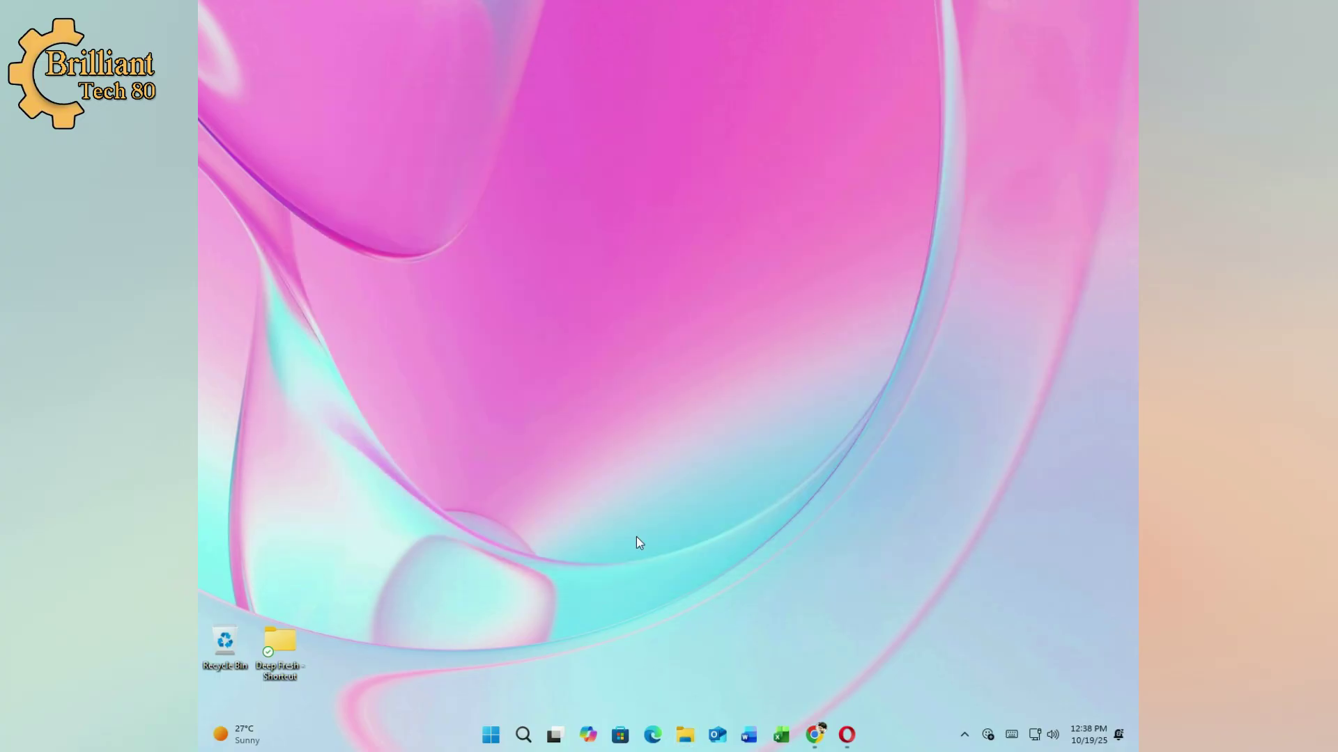
right_click(489, 738)
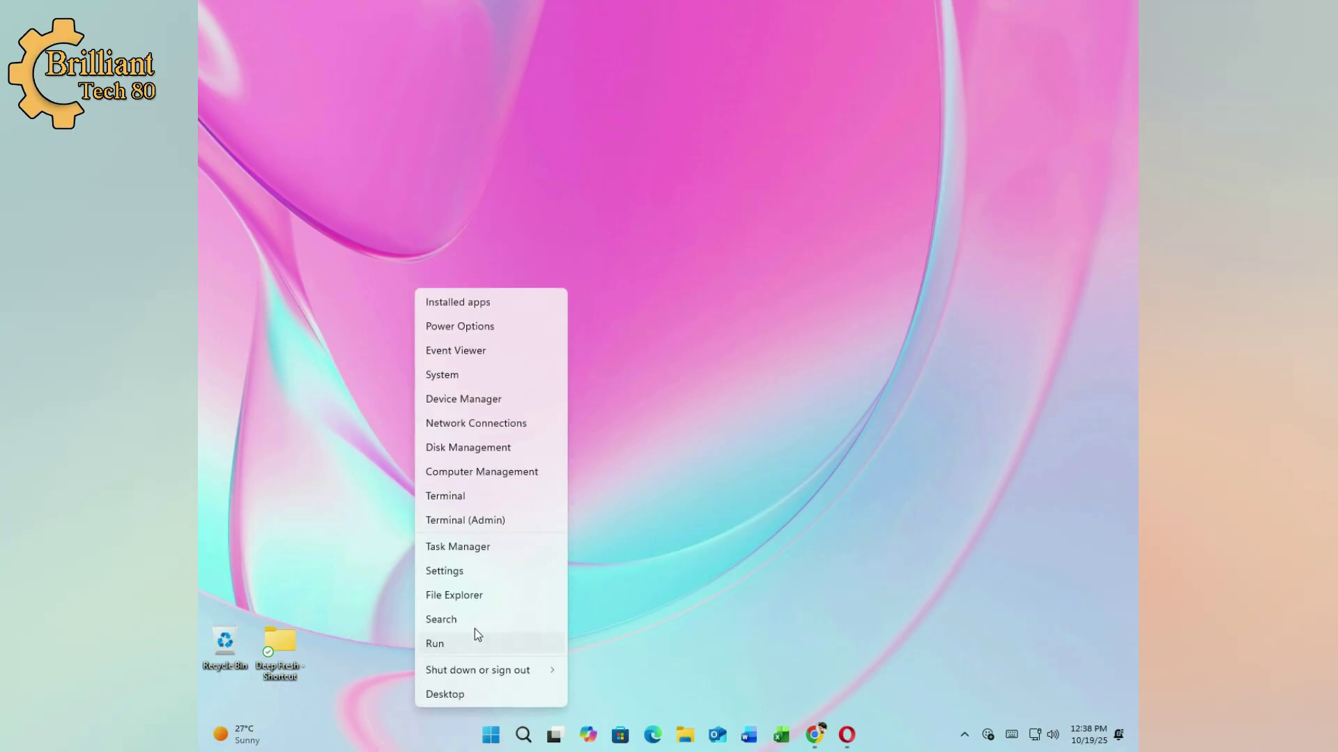
left_click(465, 447)
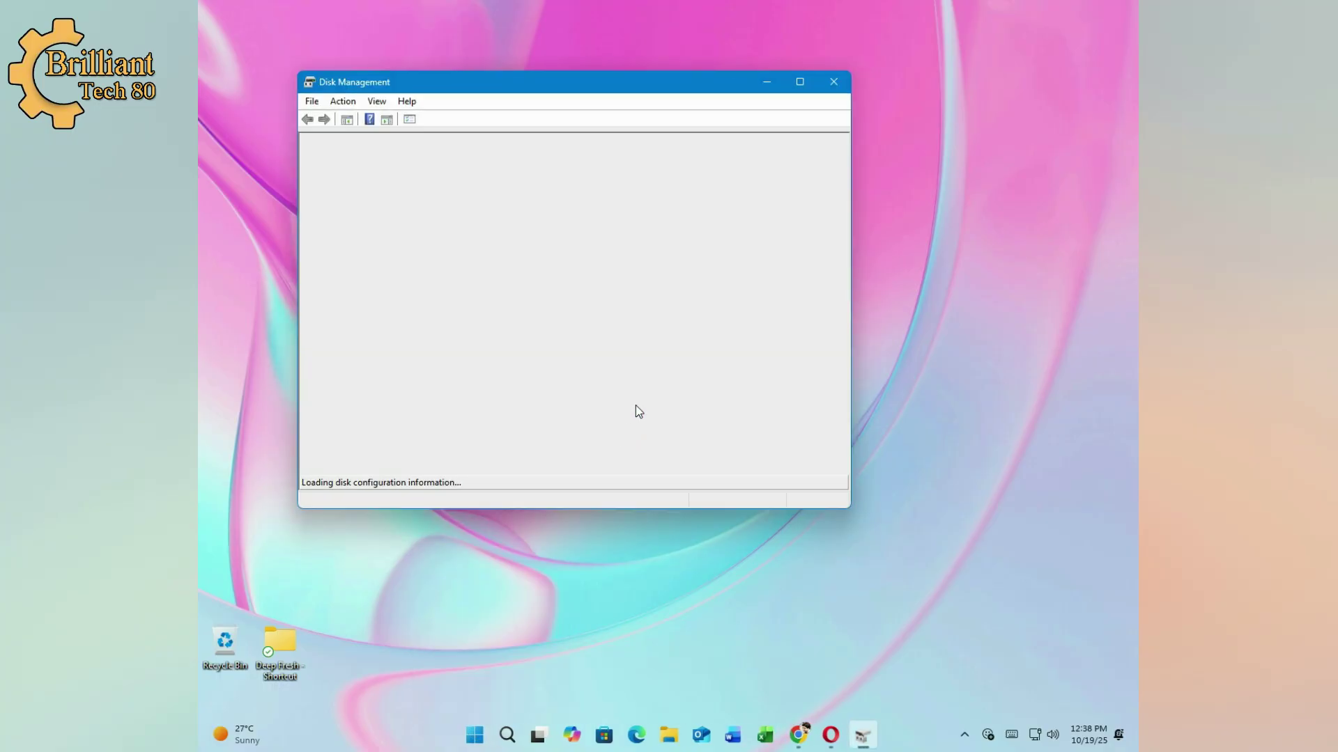
left_click(643, 366)
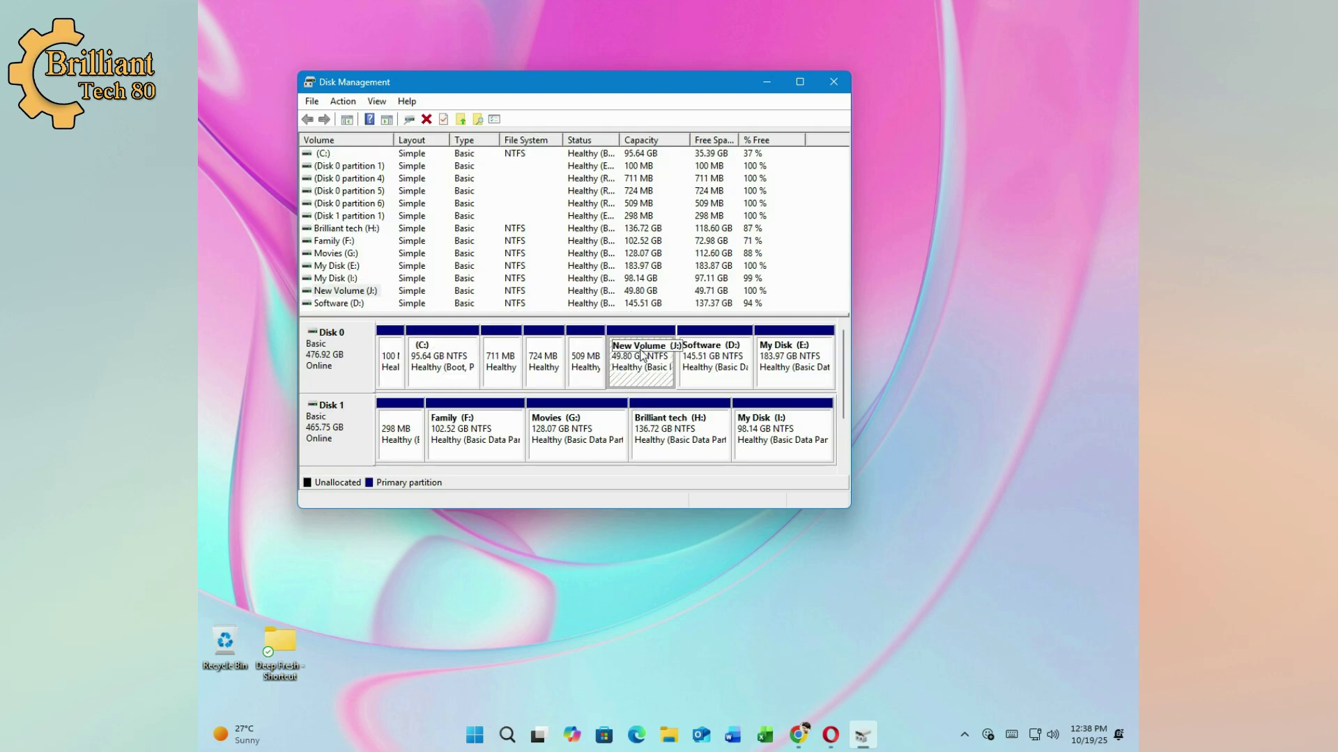
right_click(645, 371)
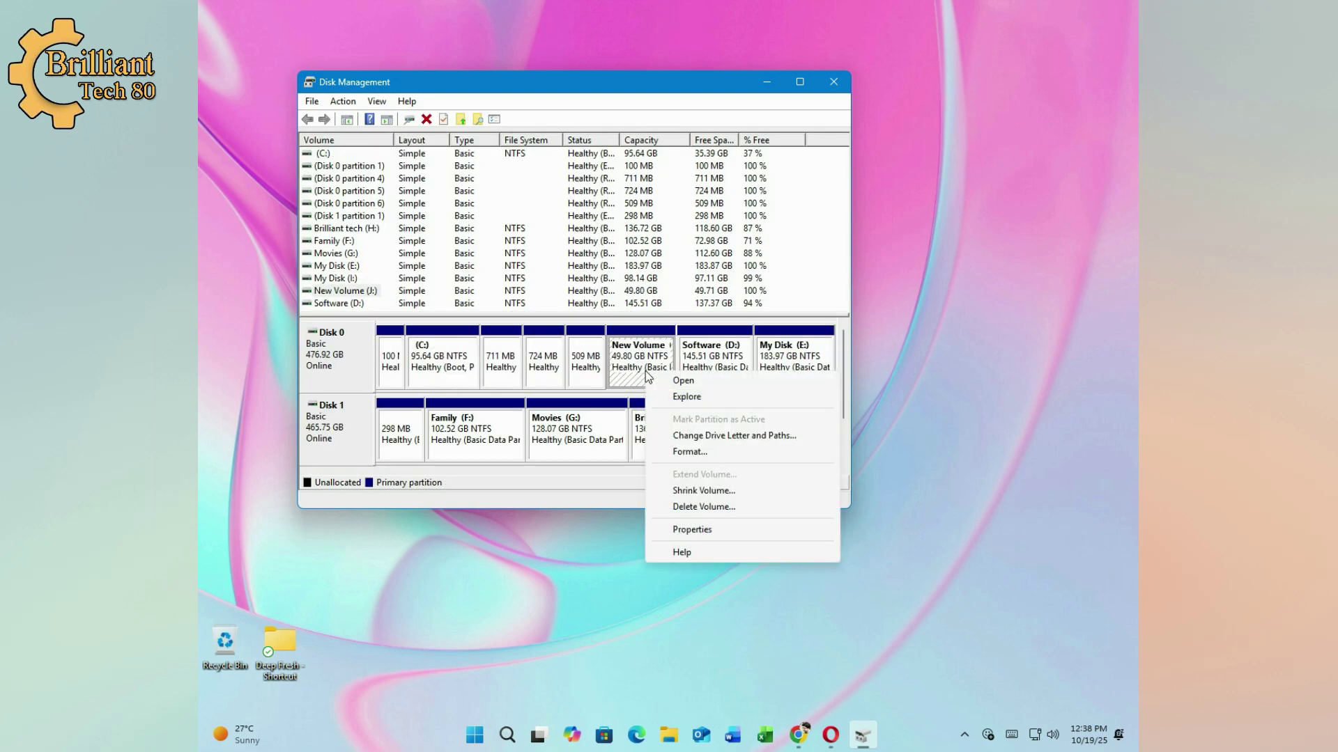
left_click(712, 508)
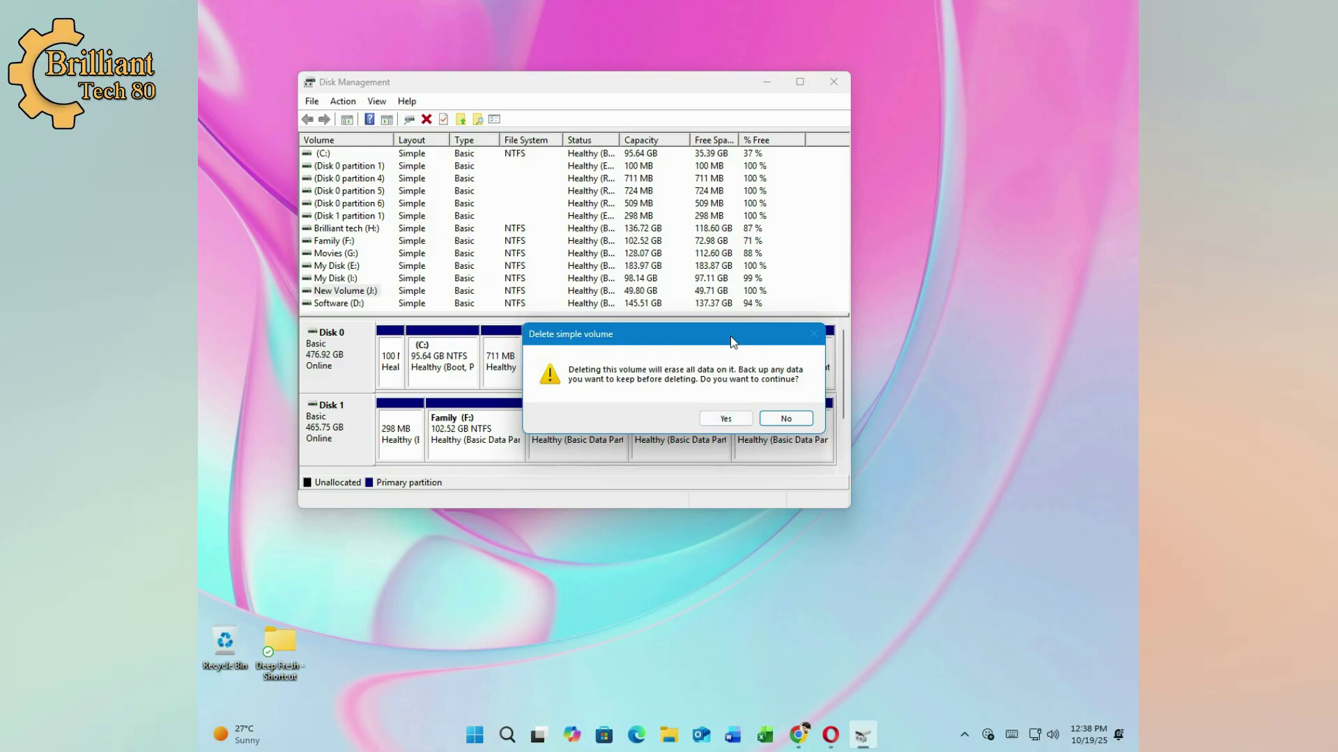
left_click_drag(730, 336, 704, 416)
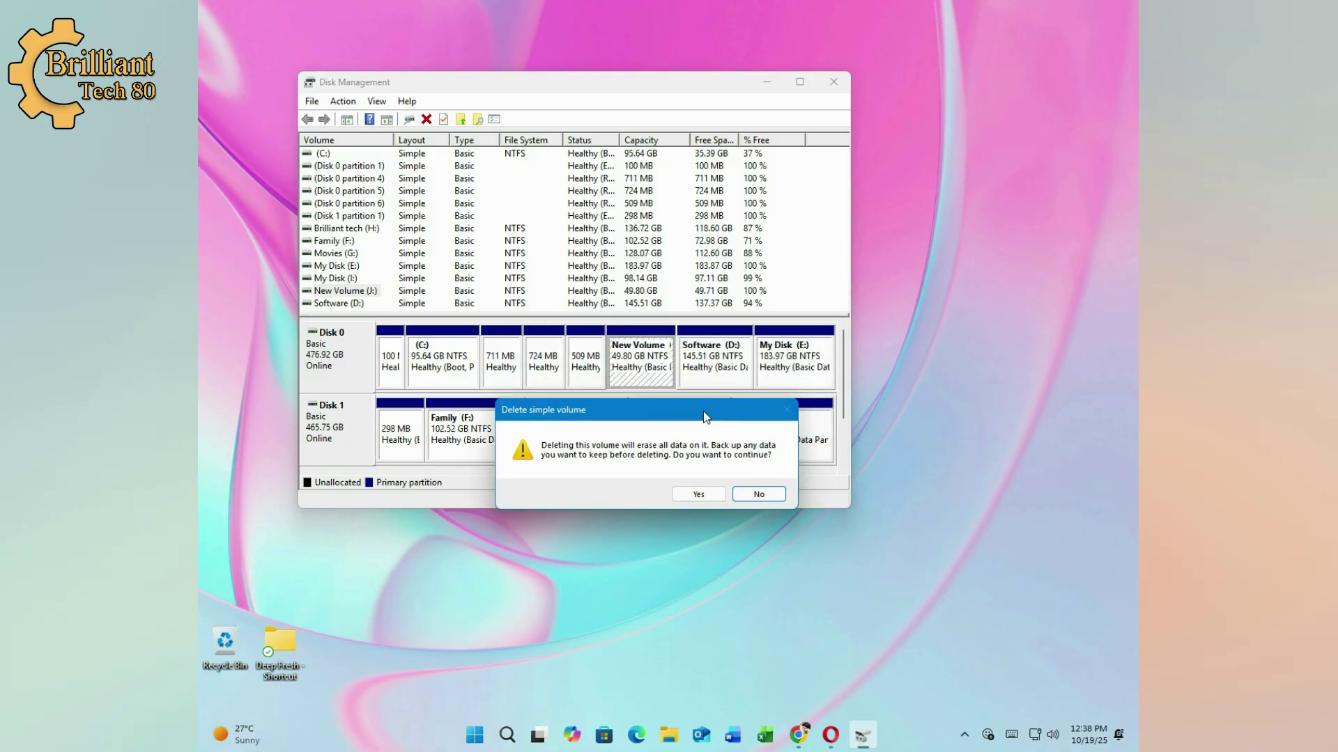
left_click(692, 495)
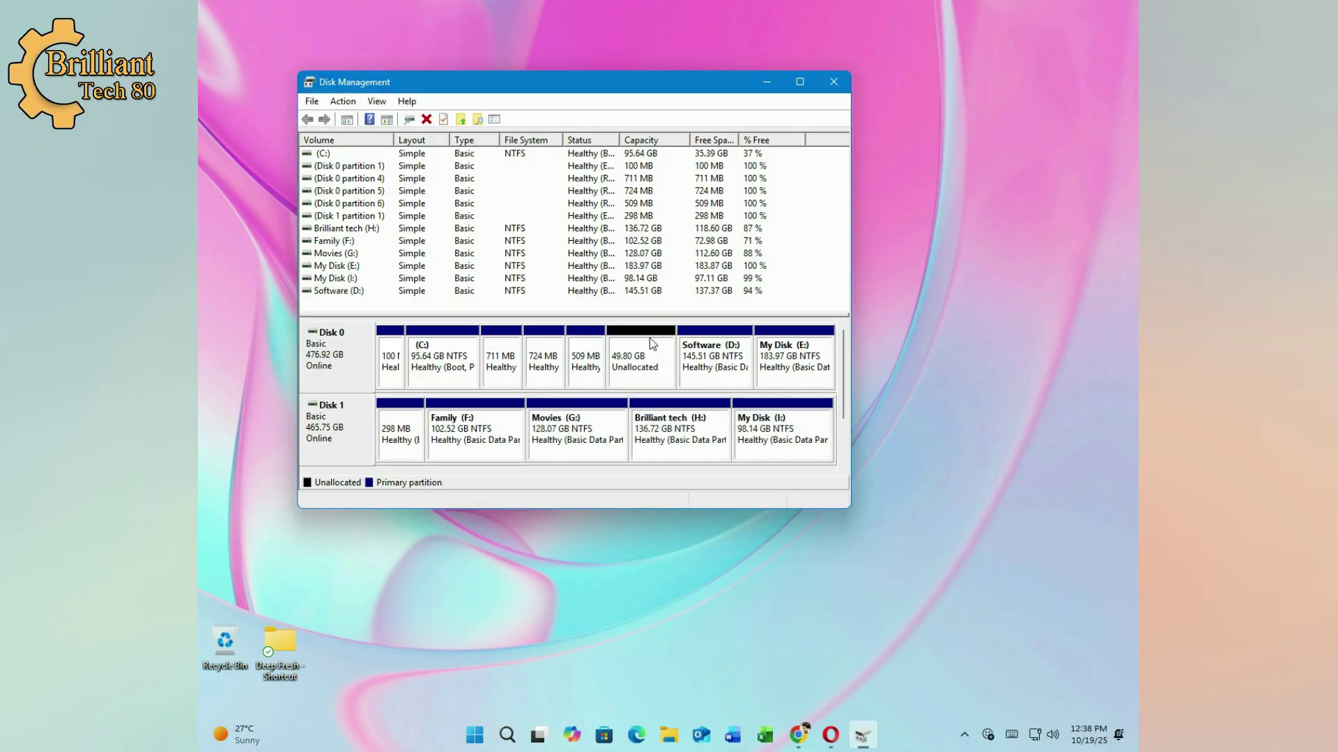
Inspect the 49.80 GB unallocated space and the 711 MB partition beside C, then minimize Disk Management
left_click(625, 379)
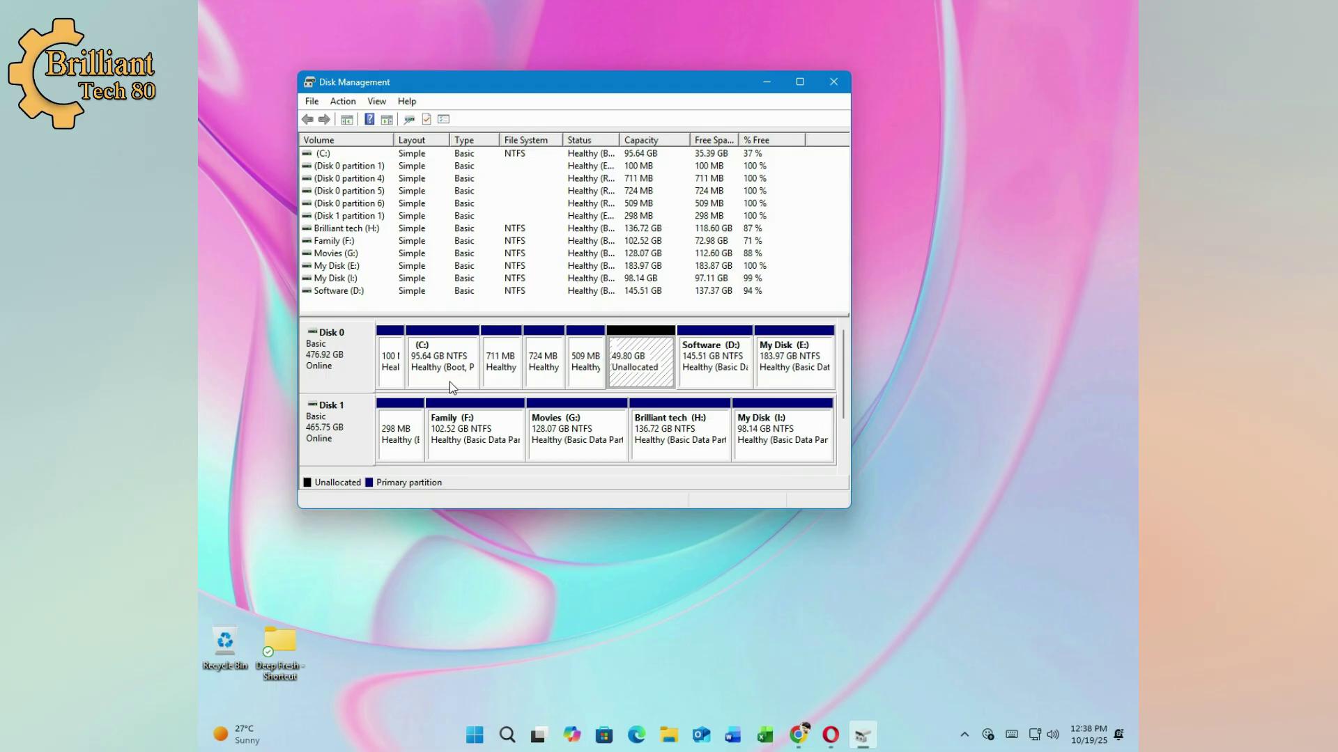
left_click(501, 368)
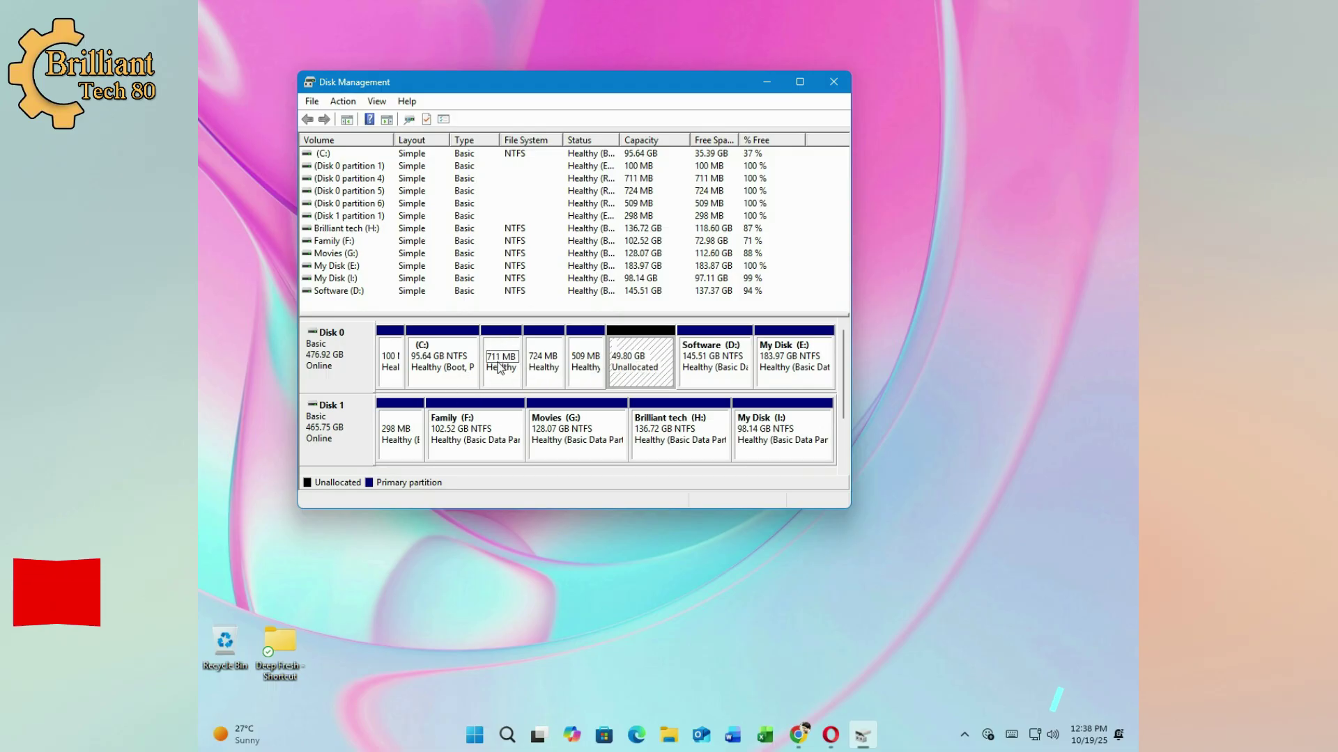
left_click(629, 363)
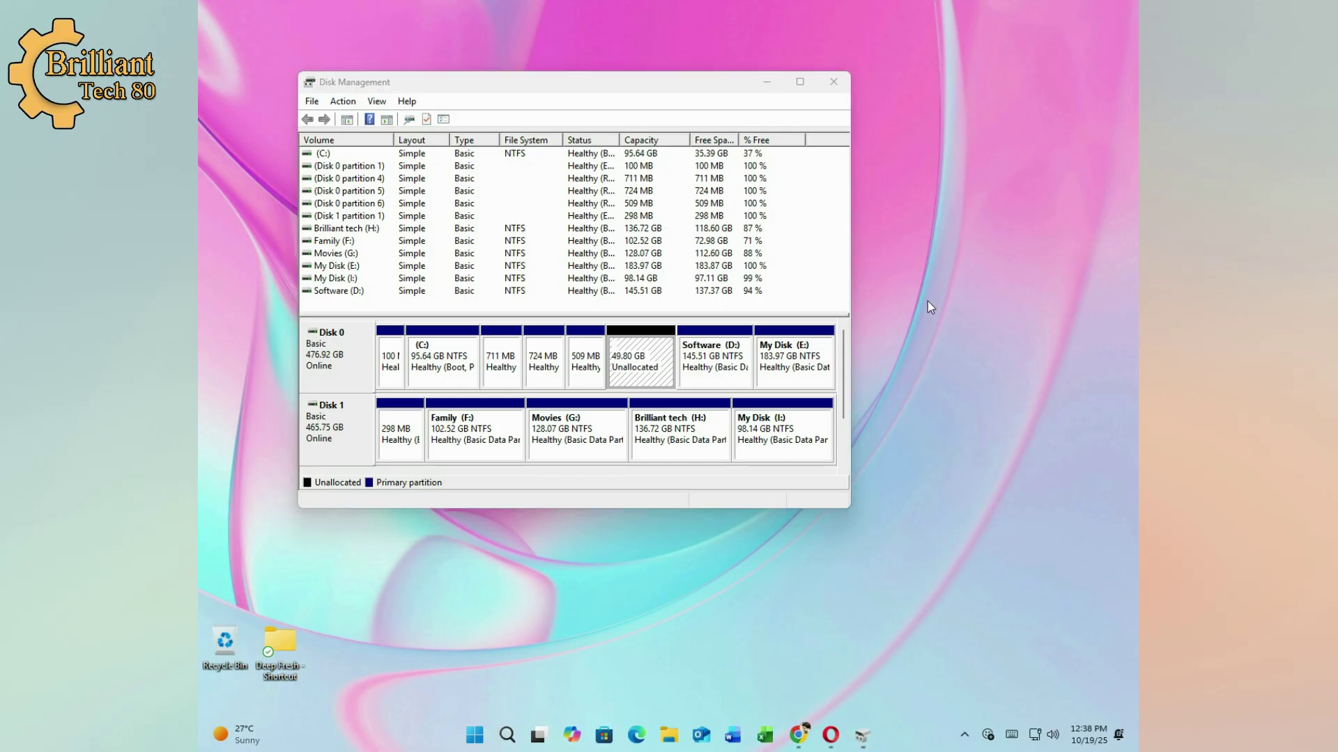
right_click(927, 301)
left_click(925, 369)
left_click(765, 83)
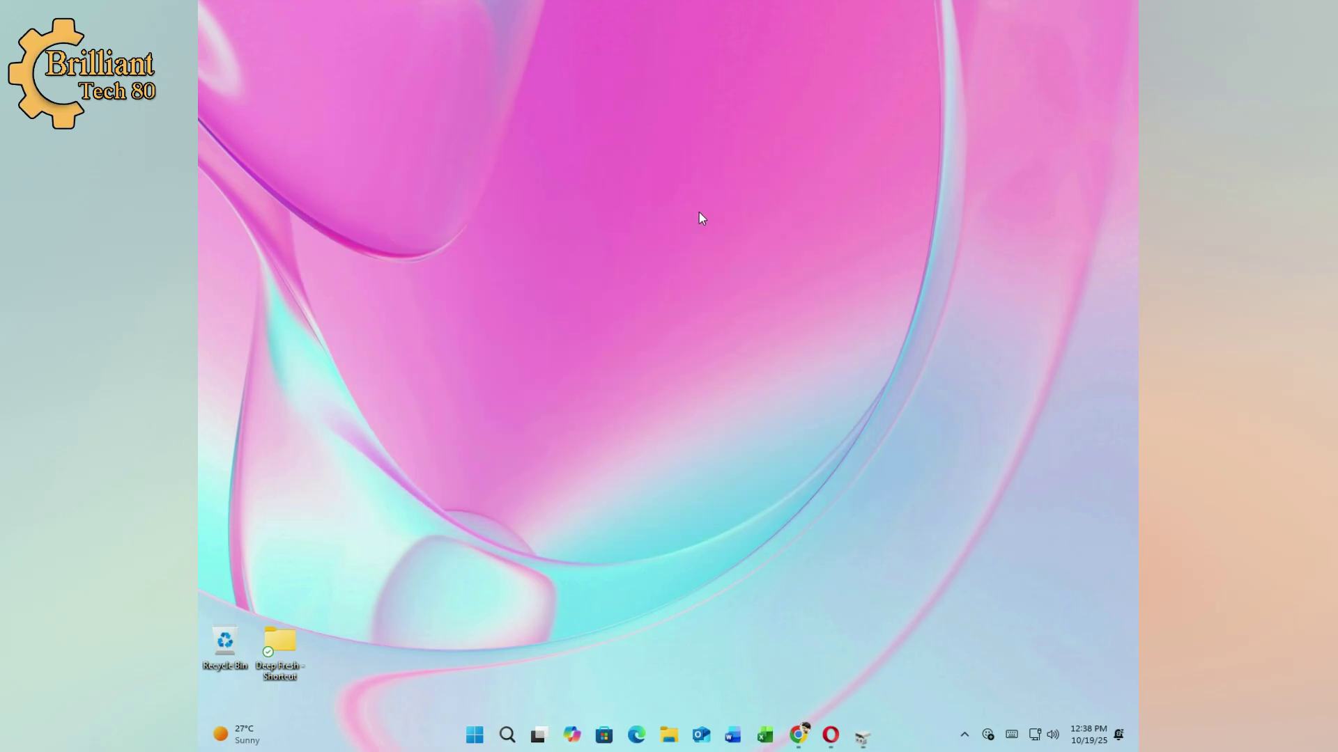
right_click(699, 212)
Bring up the MediaFire download page for Partition.Master.13.5 in Chrome
left_click(753, 320)
left_click(799, 737)
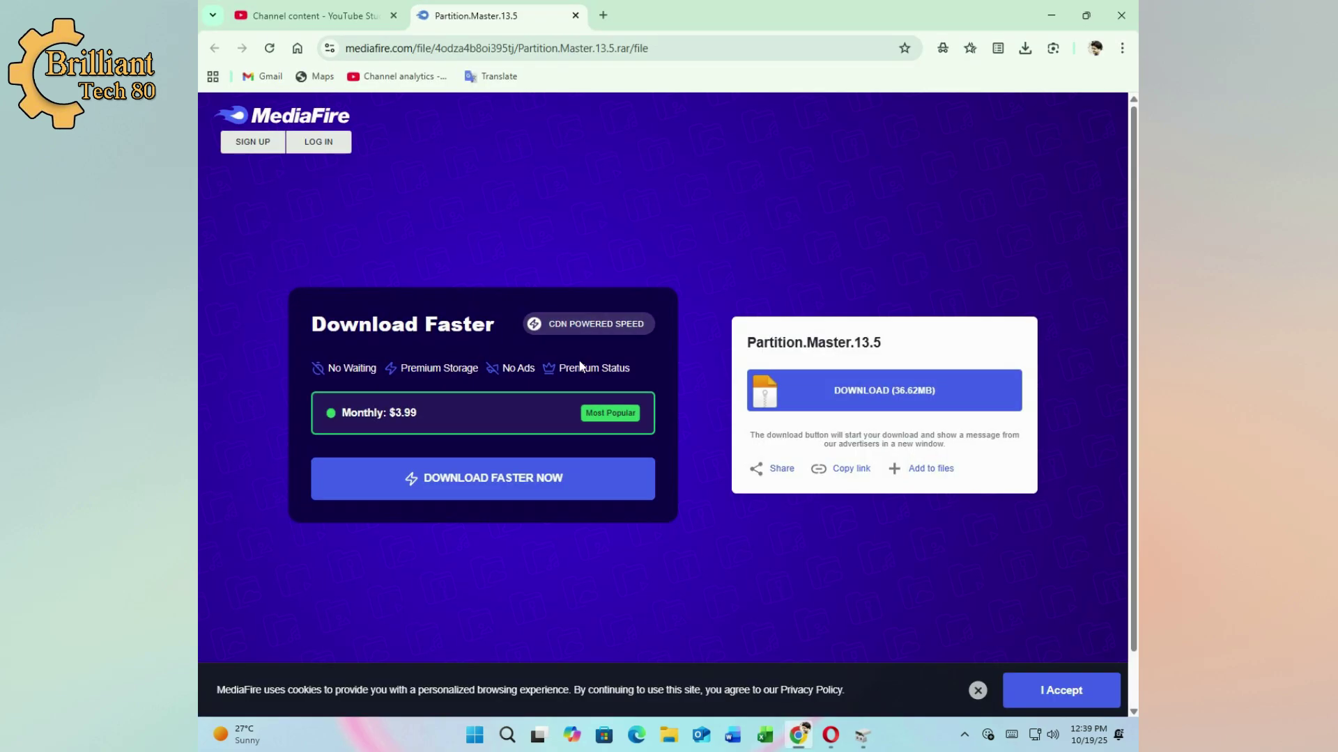
left_click(694, 55)
left_click(778, 142)
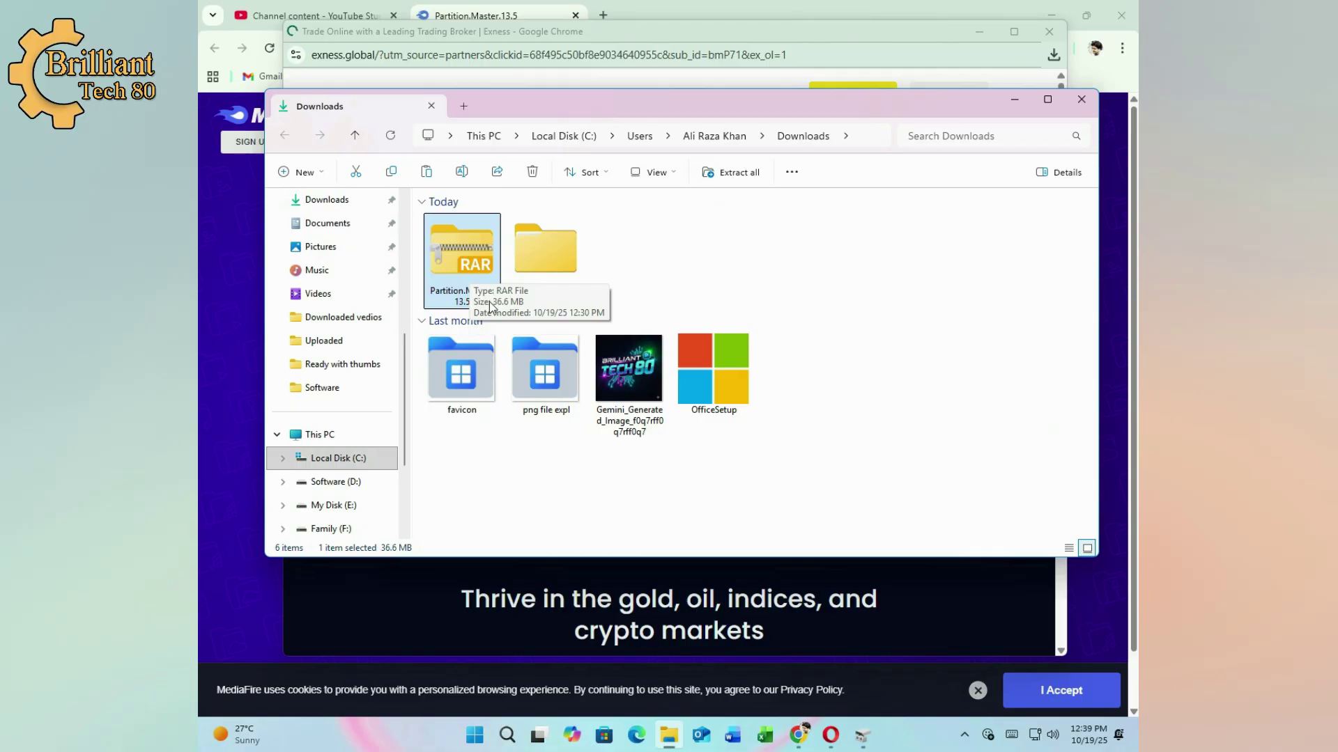
Open the extracted Partition.Master.13.5 folder and its inner folder, and launch Setup
double_click(553, 245)
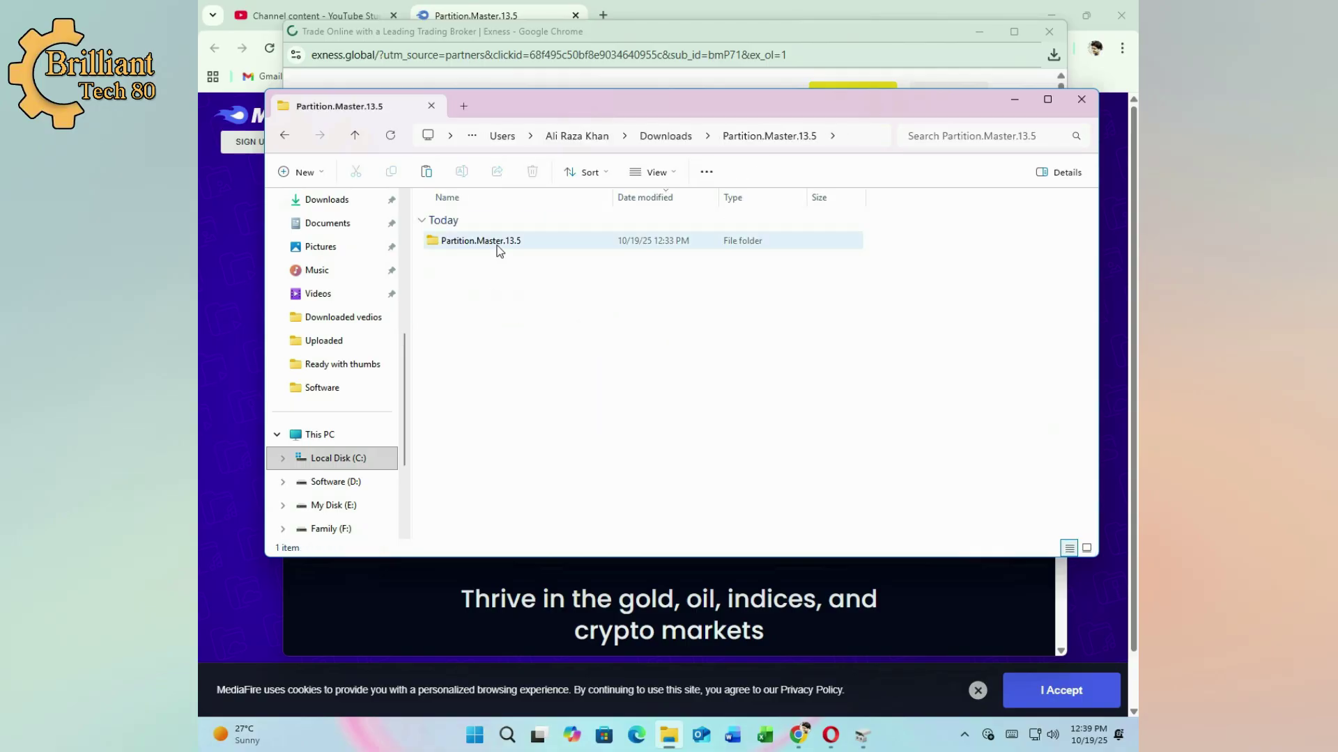
double_click(499, 246)
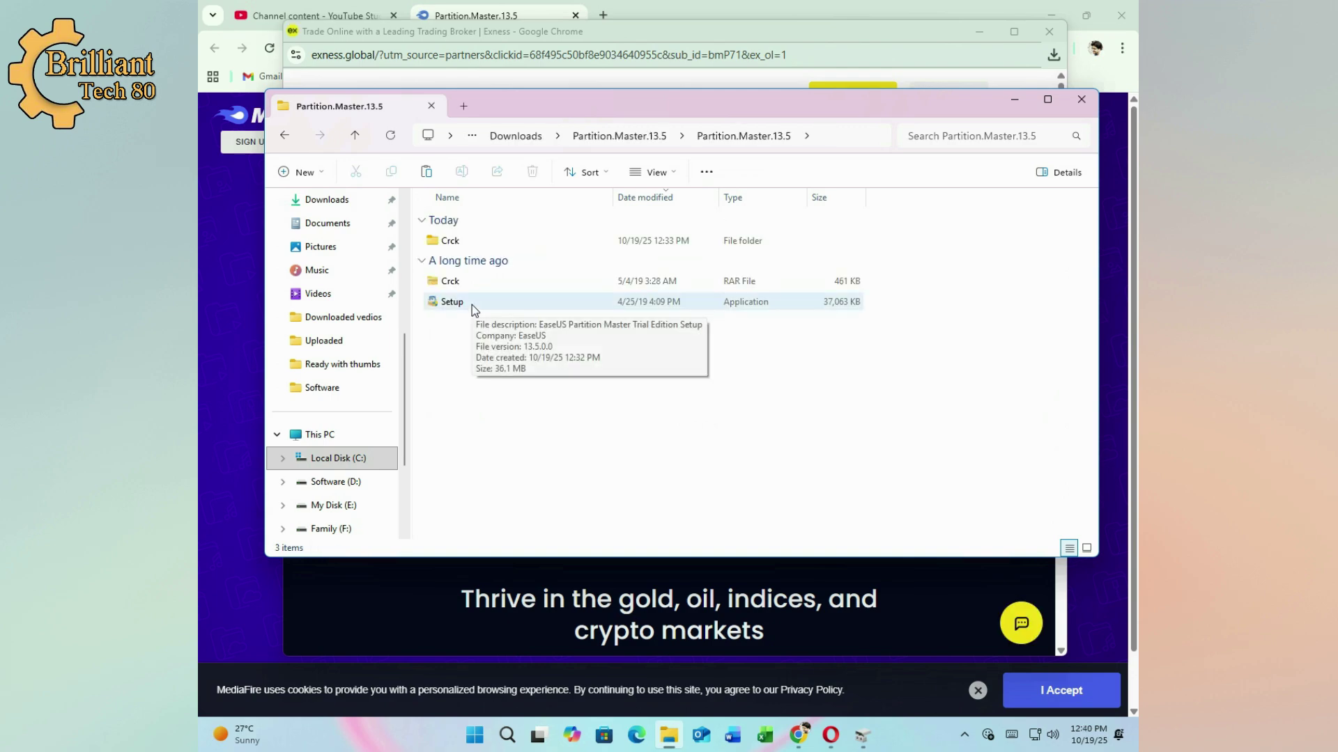
double_click(471, 303)
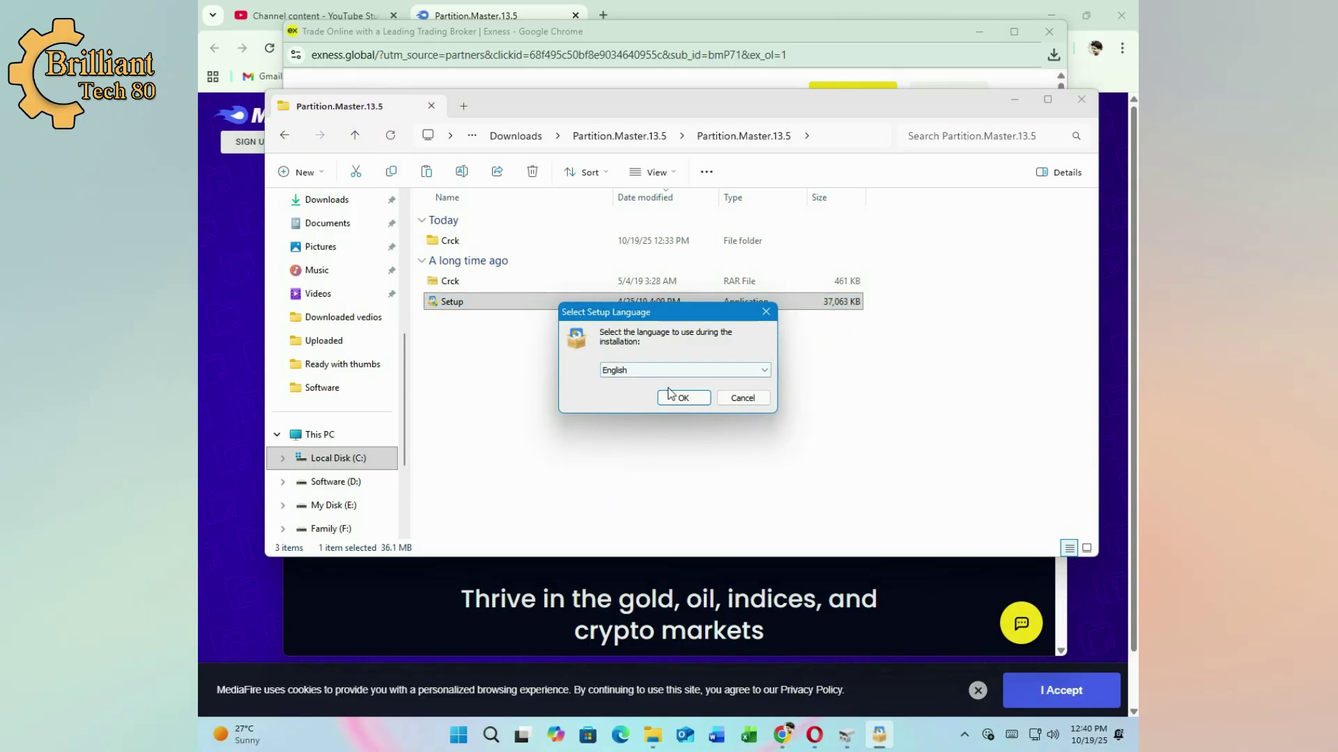
Install in English, accepting the licence and default location, shortcuts folder and additional tasks
left_click(680, 398)
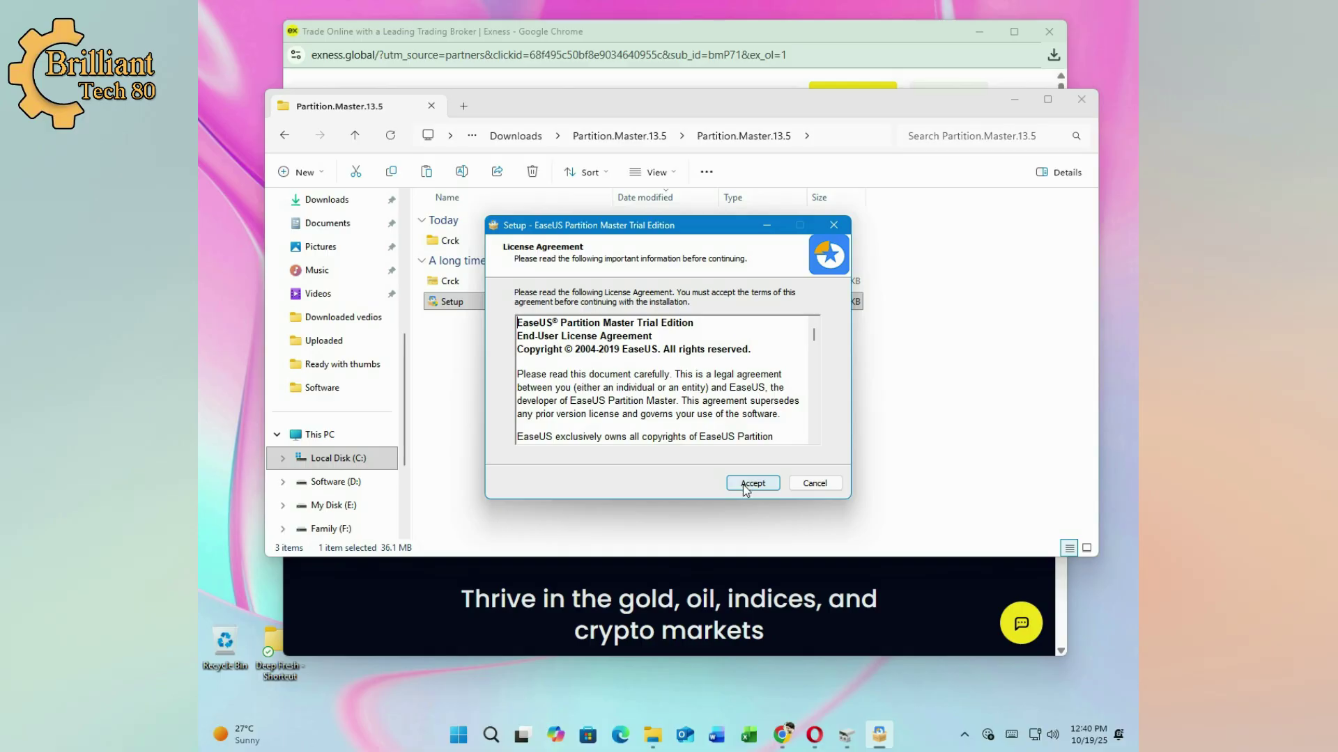
left_click(744, 484)
left_click(743, 484)
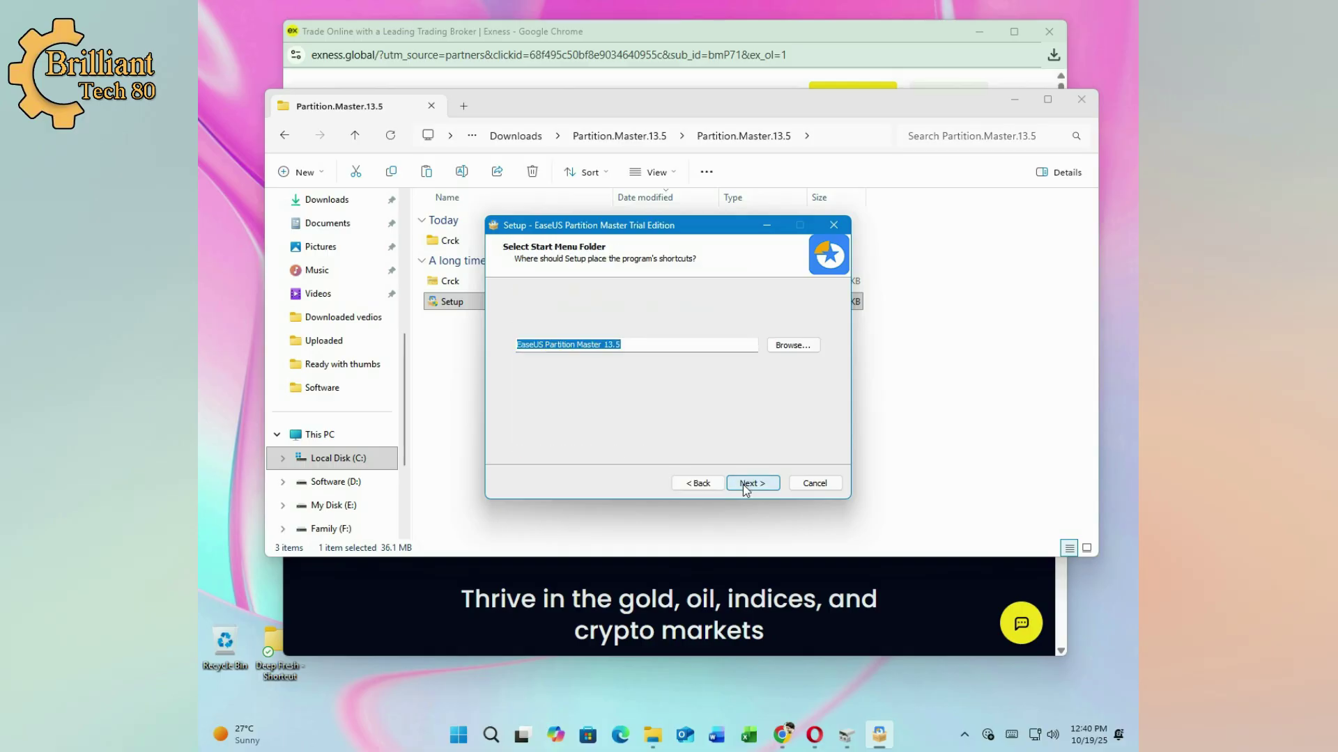
left_click(743, 483)
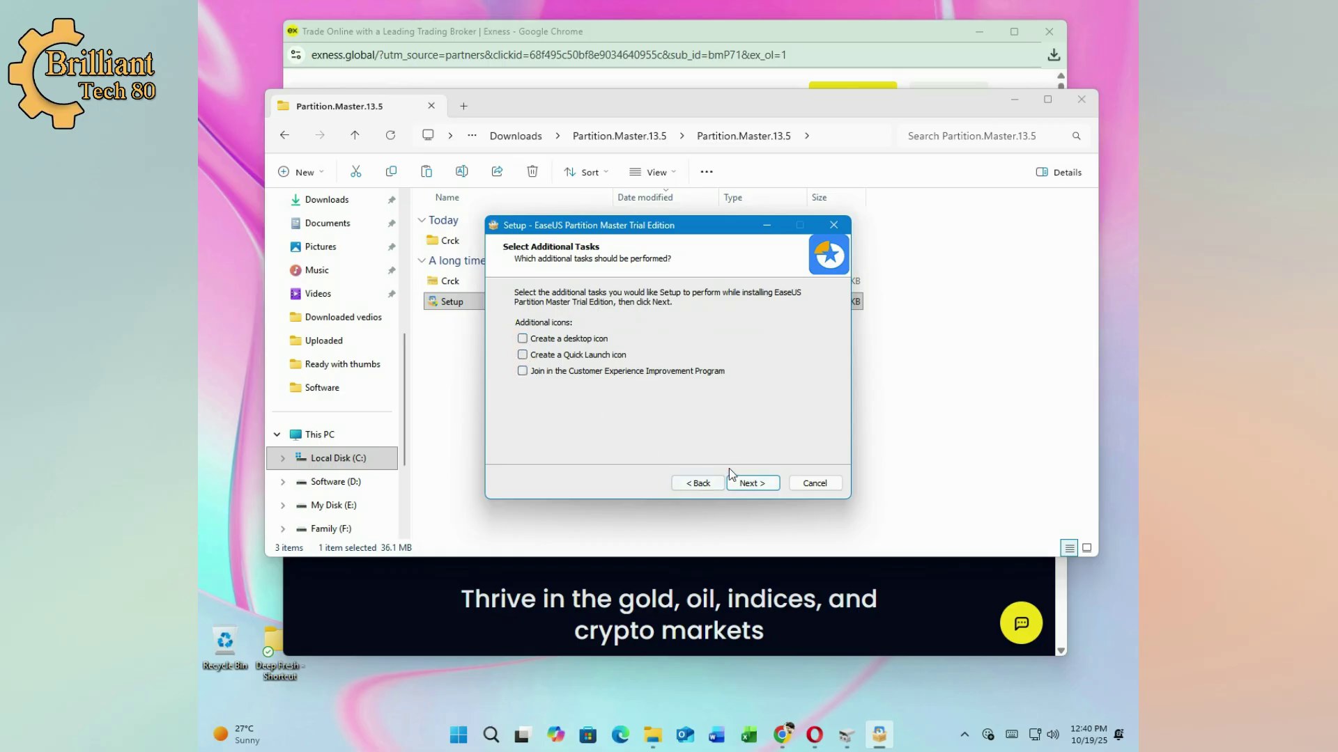
left_click(754, 485)
left_click(753, 486)
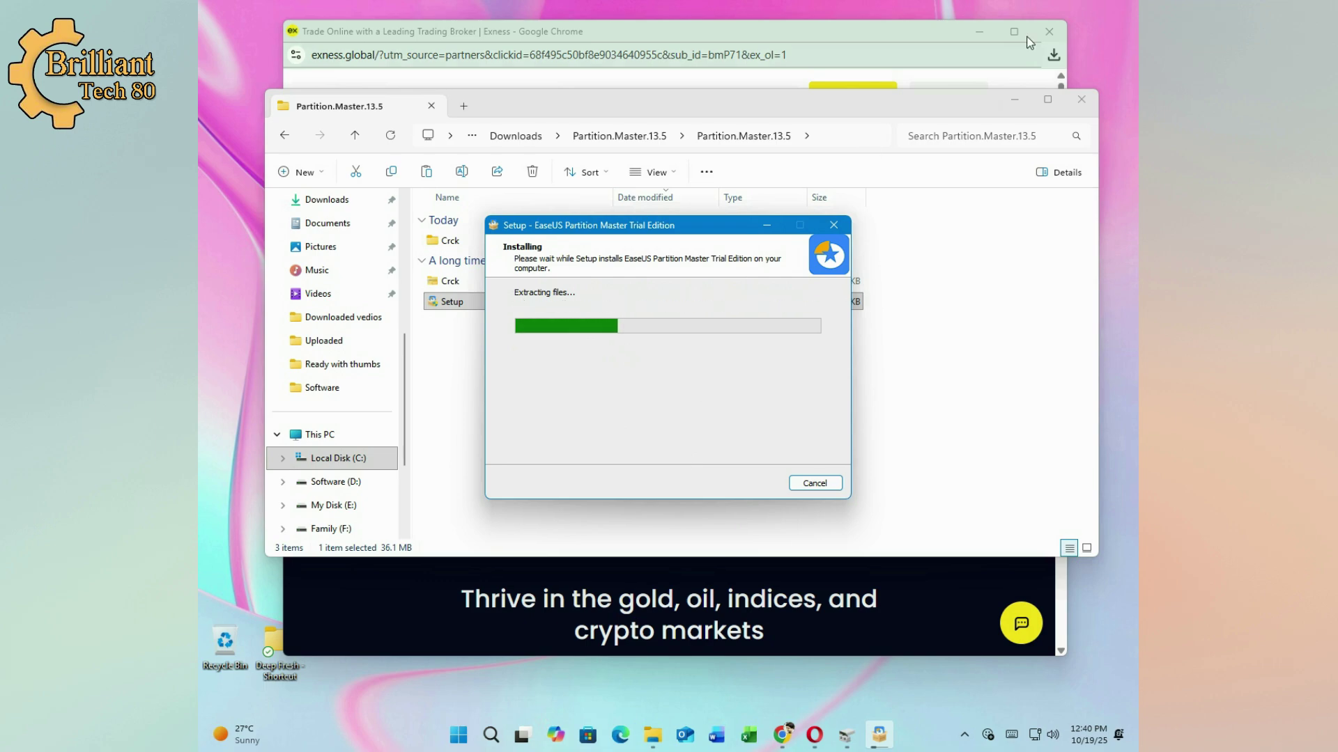
Finish the setup wizard after installation and close the thank-you web page
left_click(979, 31)
right_click(792, 7)
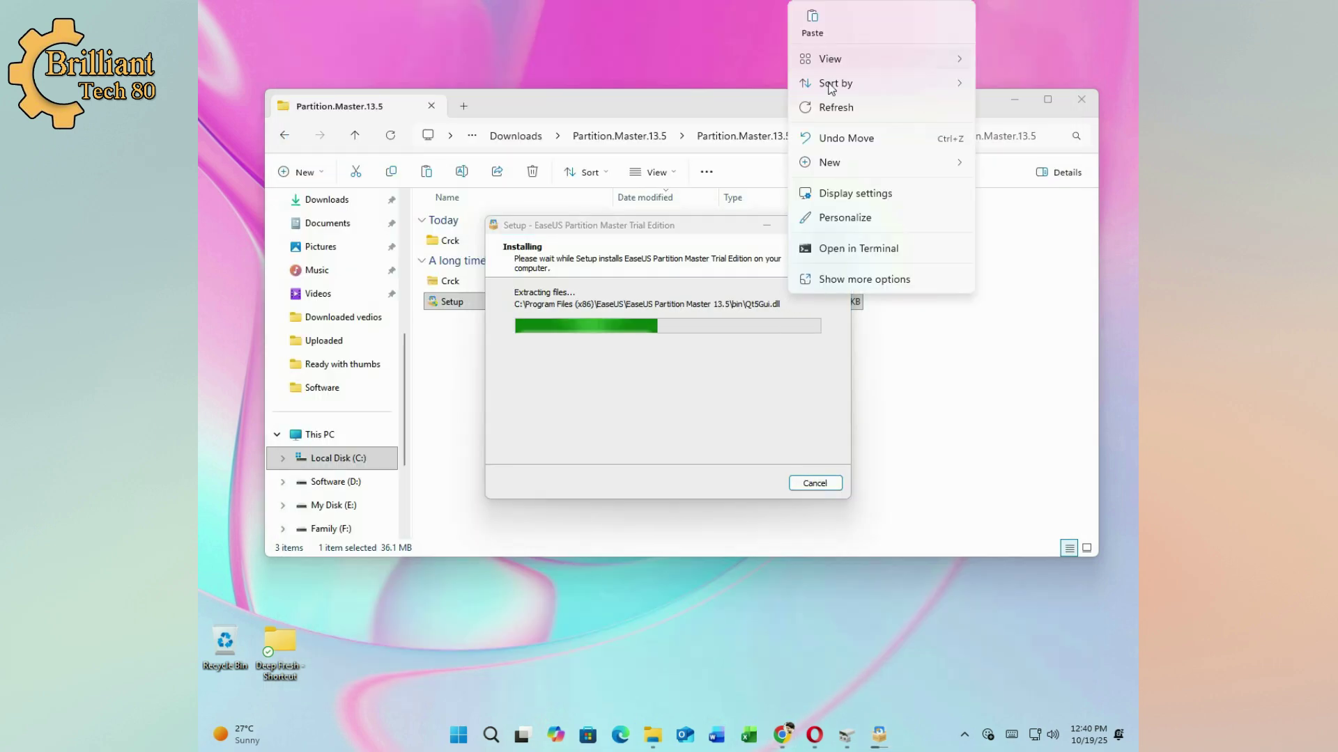
left_click(835, 108)
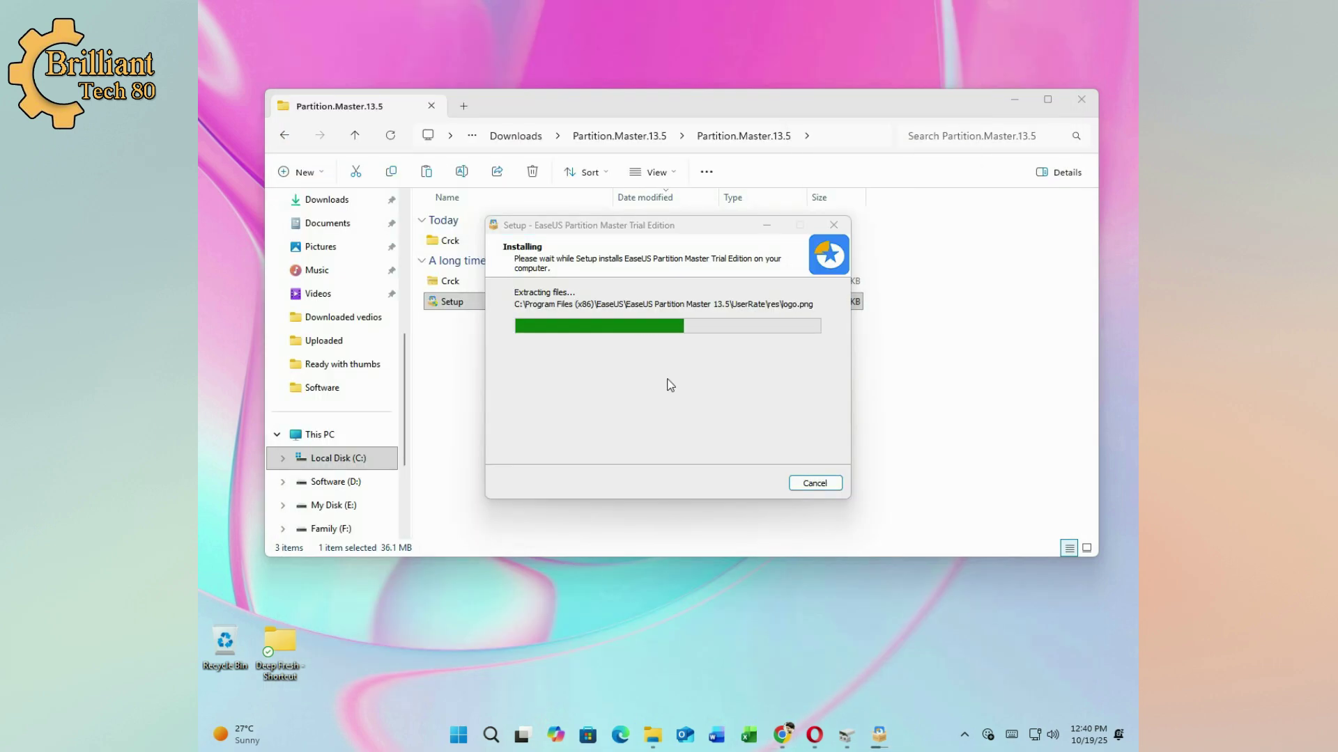
left_click(687, 462)
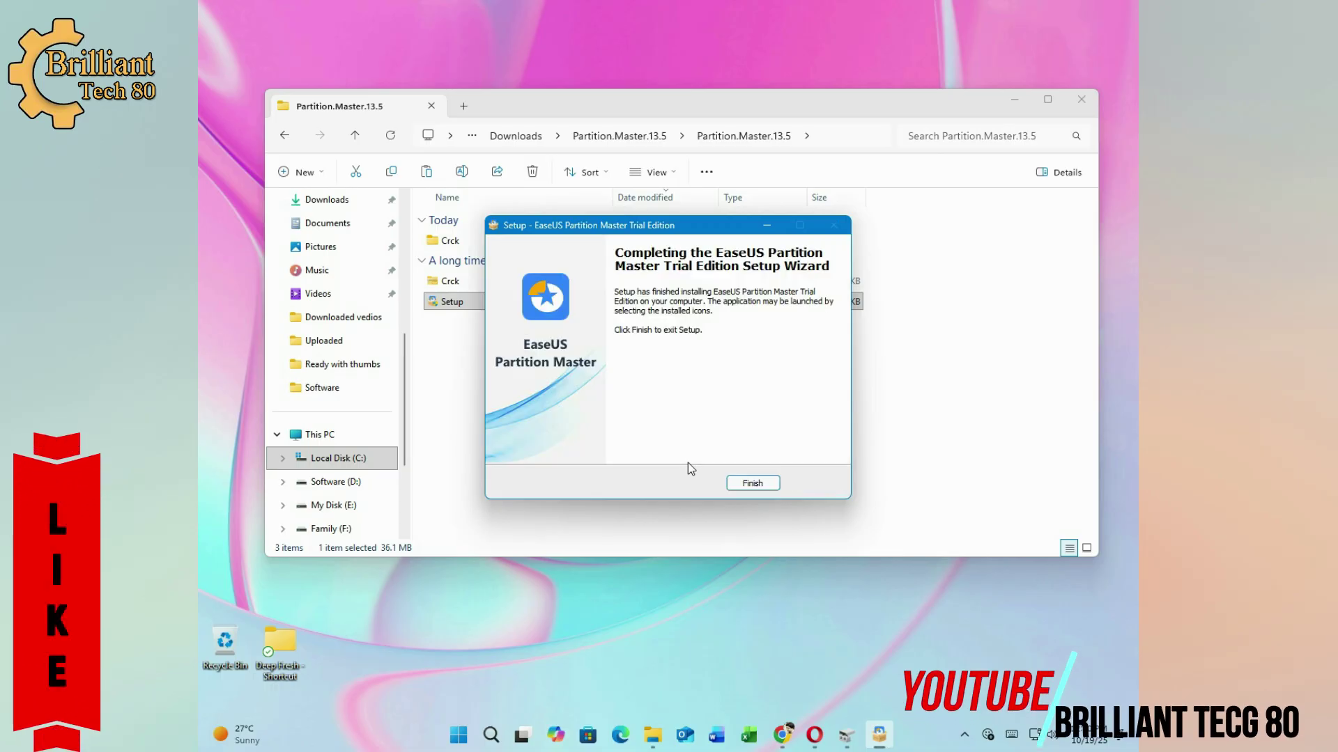
left_click(728, 485)
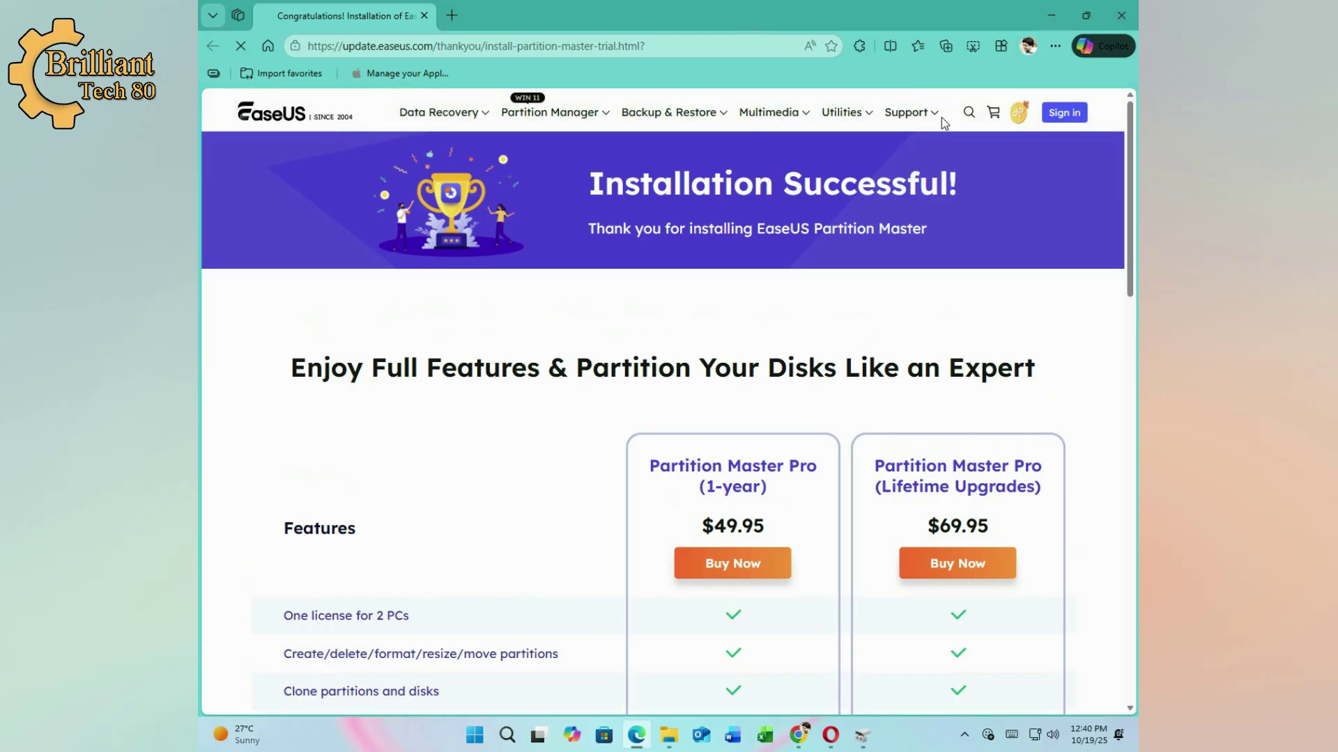
left_click(1121, 15)
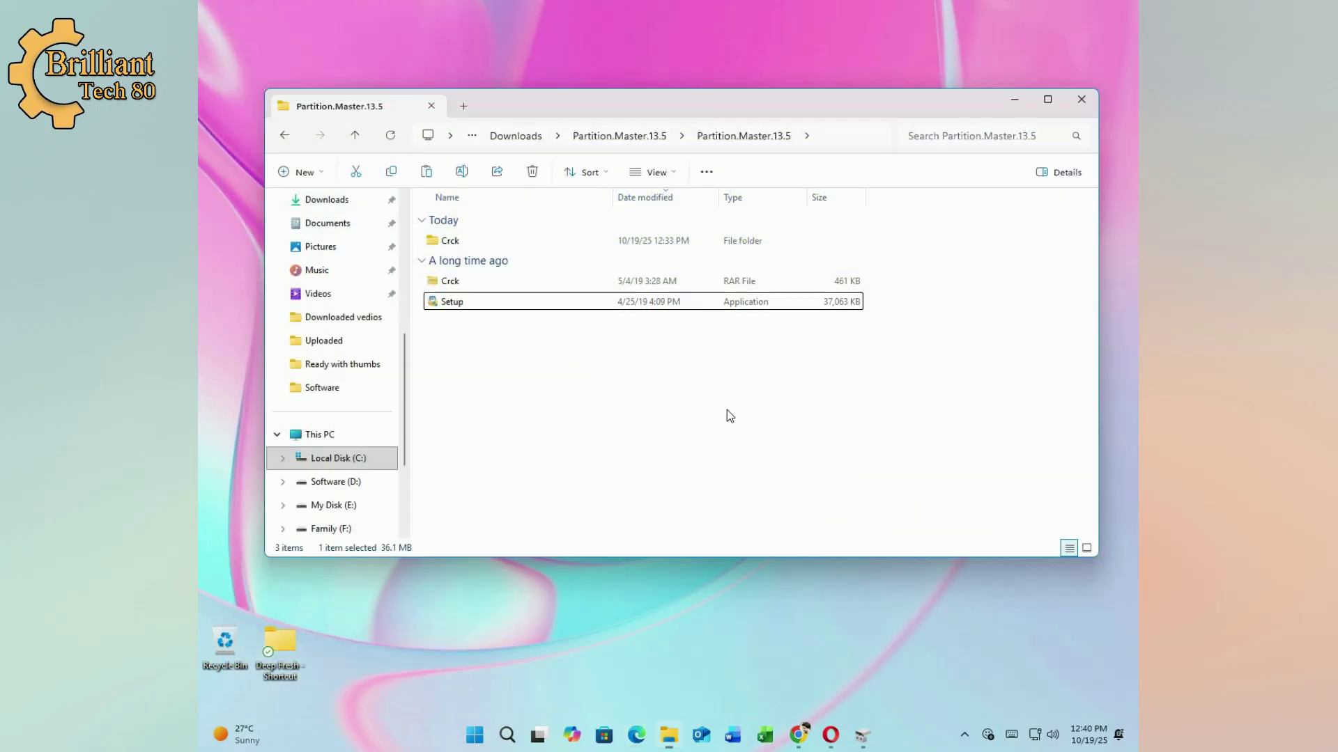
Copy the six files from Crck > Crck > Fix Files
left_click(455, 241)
double_click(454, 241)
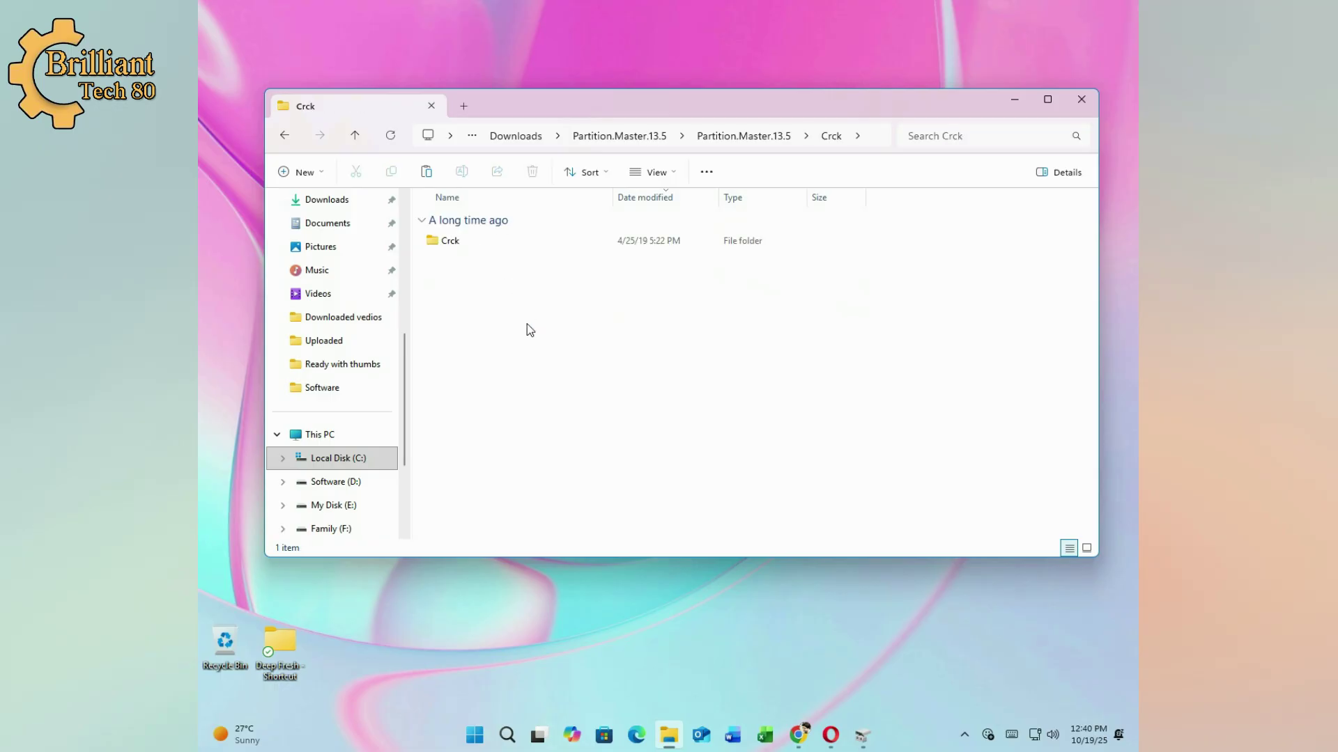
double_click(449, 241)
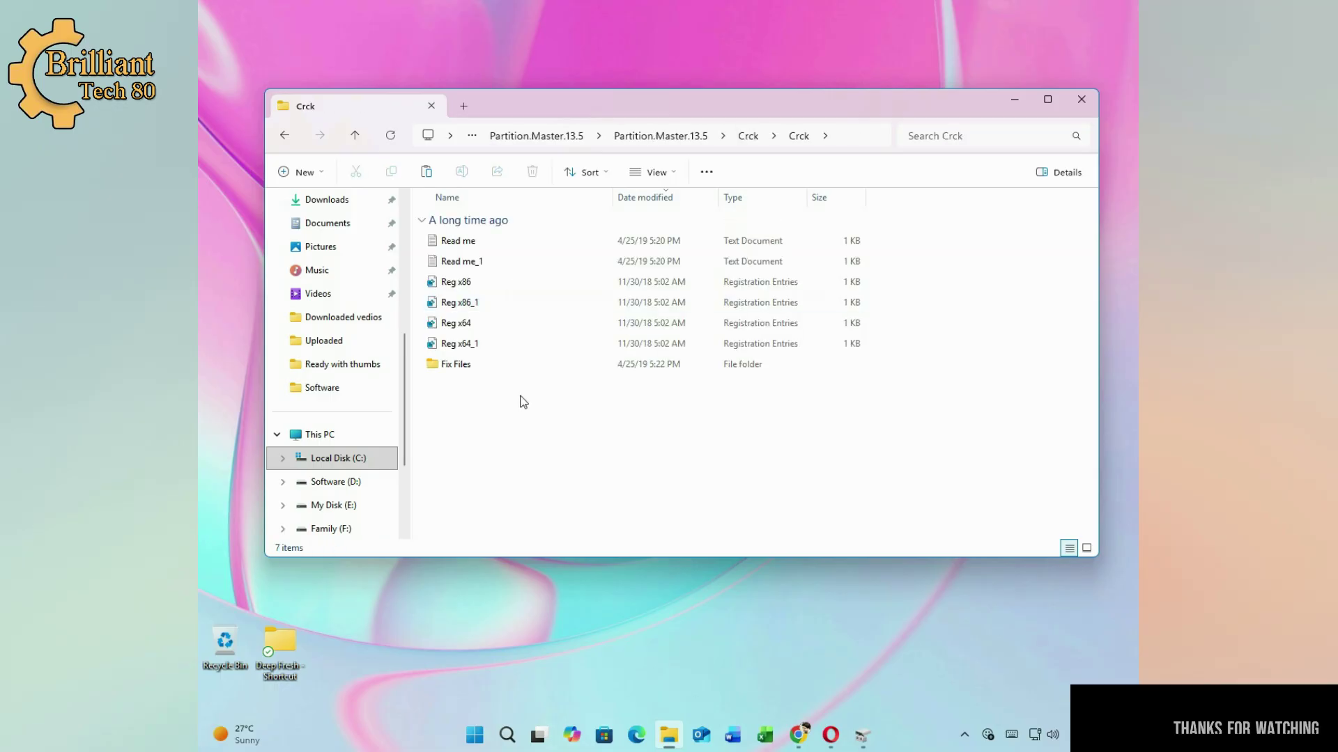
key("alt+Left")
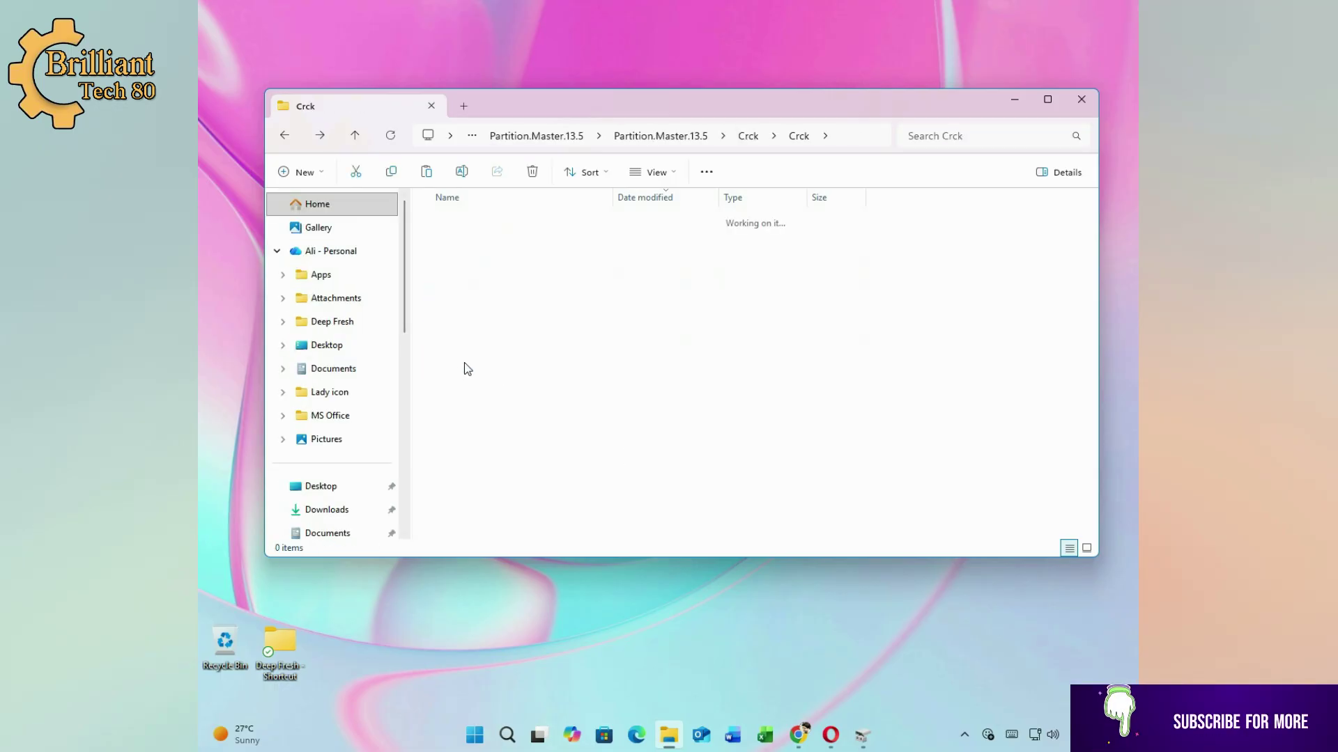
left_click_drag(516, 389, 448, 237)
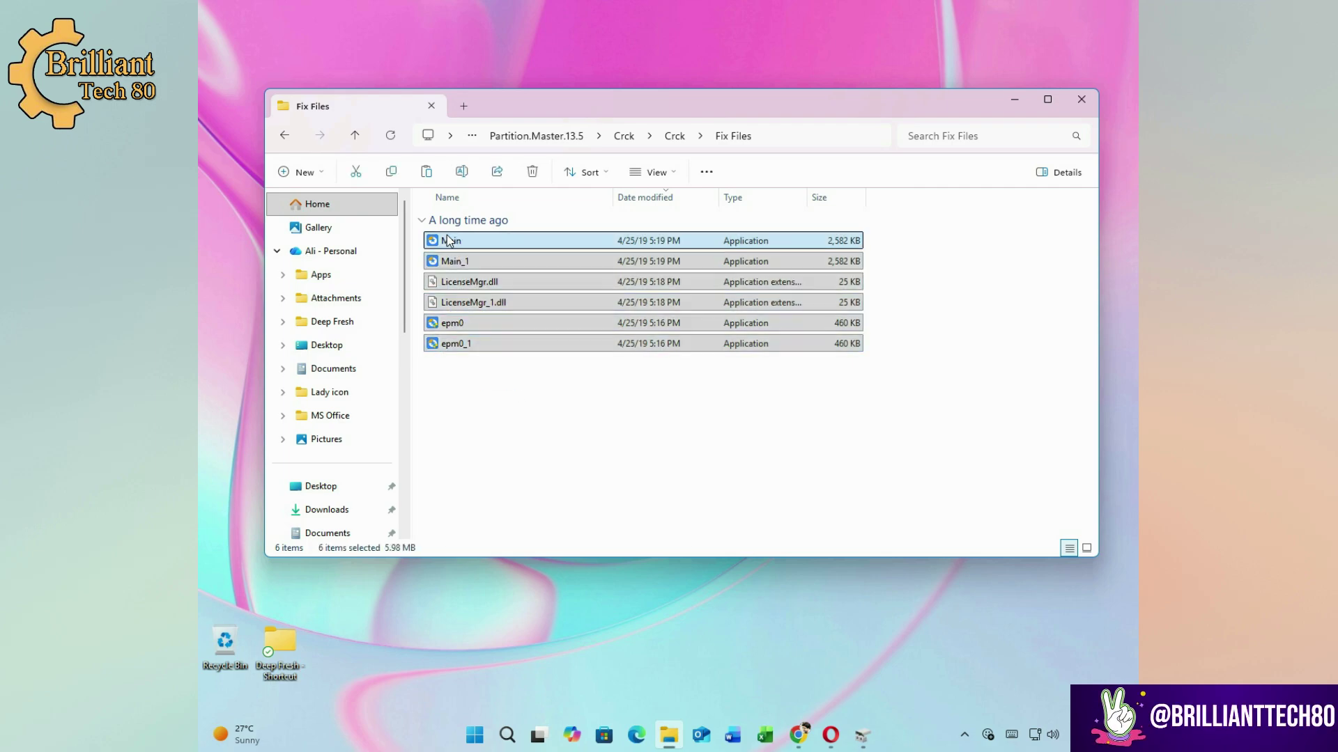
right_click(446, 239)
left_click(517, 261)
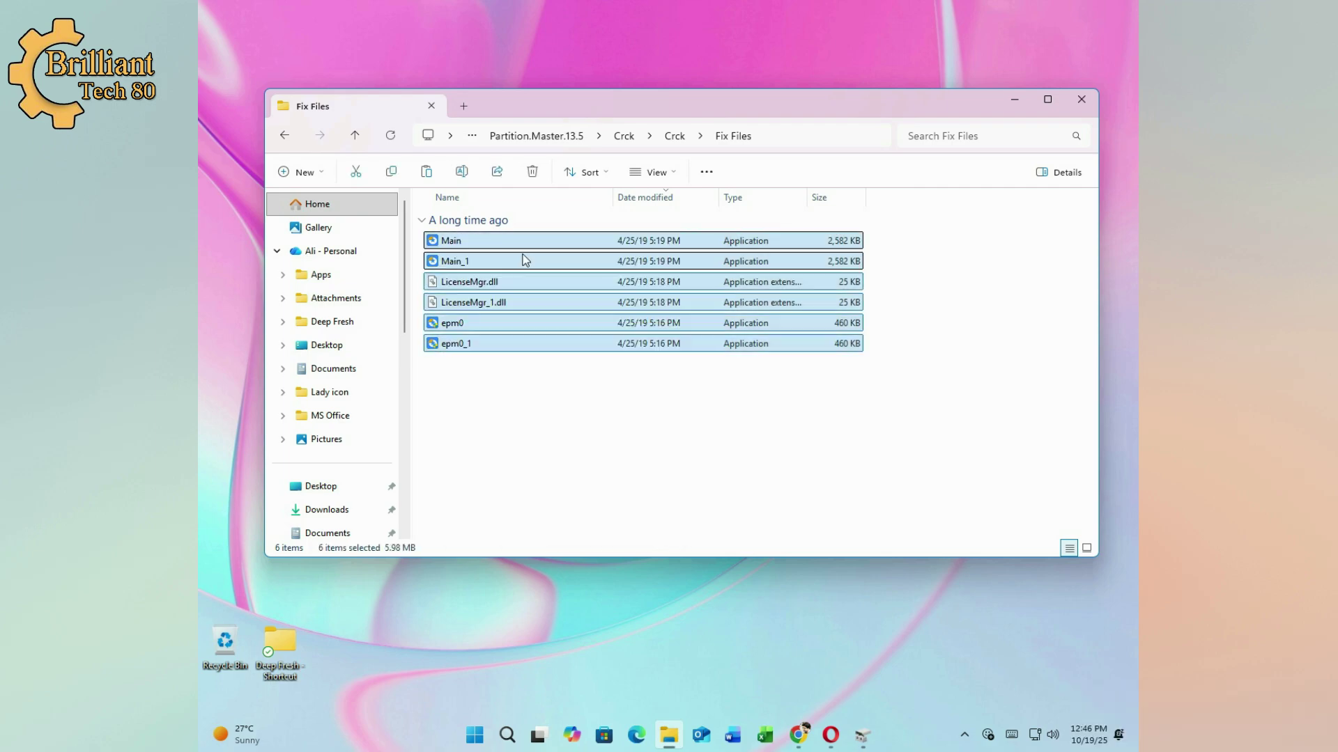
left_click(596, 443)
Locate the EaseUS Partition Master 13.5 bin folder through the Start menu shortcut
left_click(478, 735)
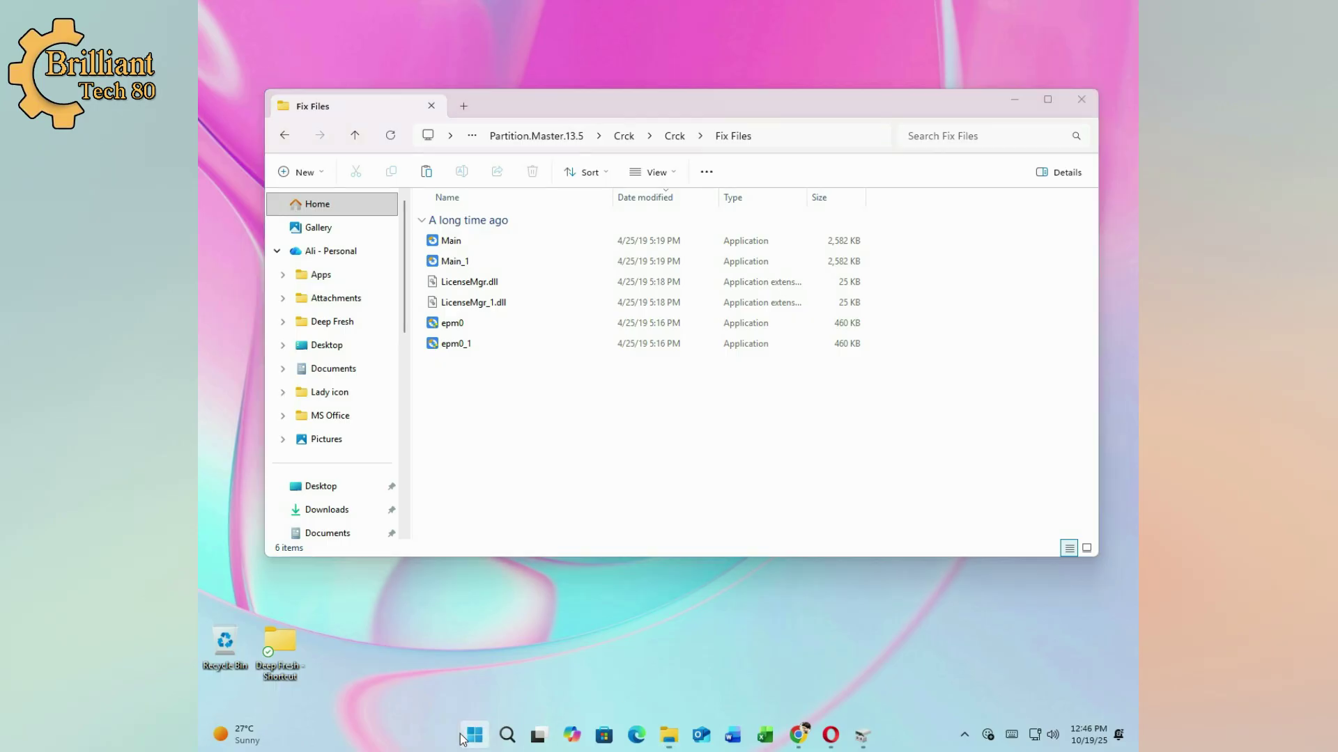
right_click(536, 603)
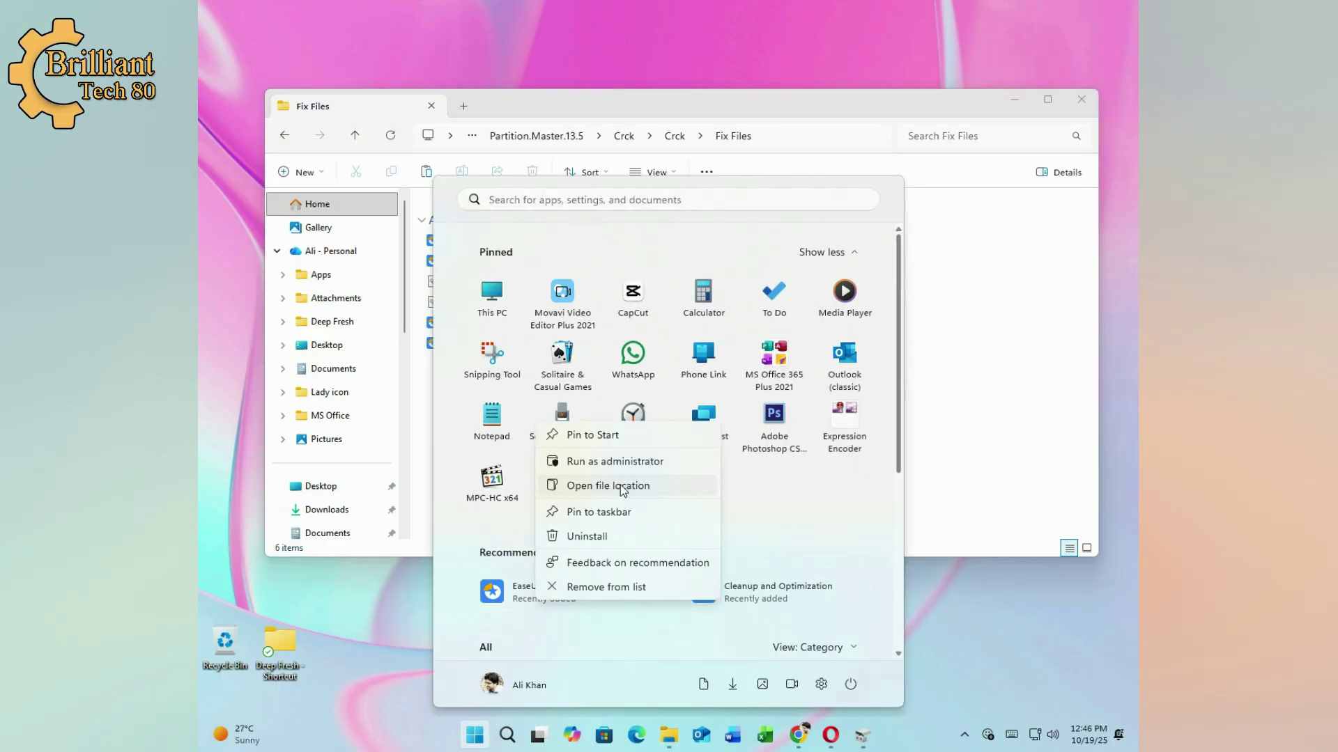
left_click(641, 487)
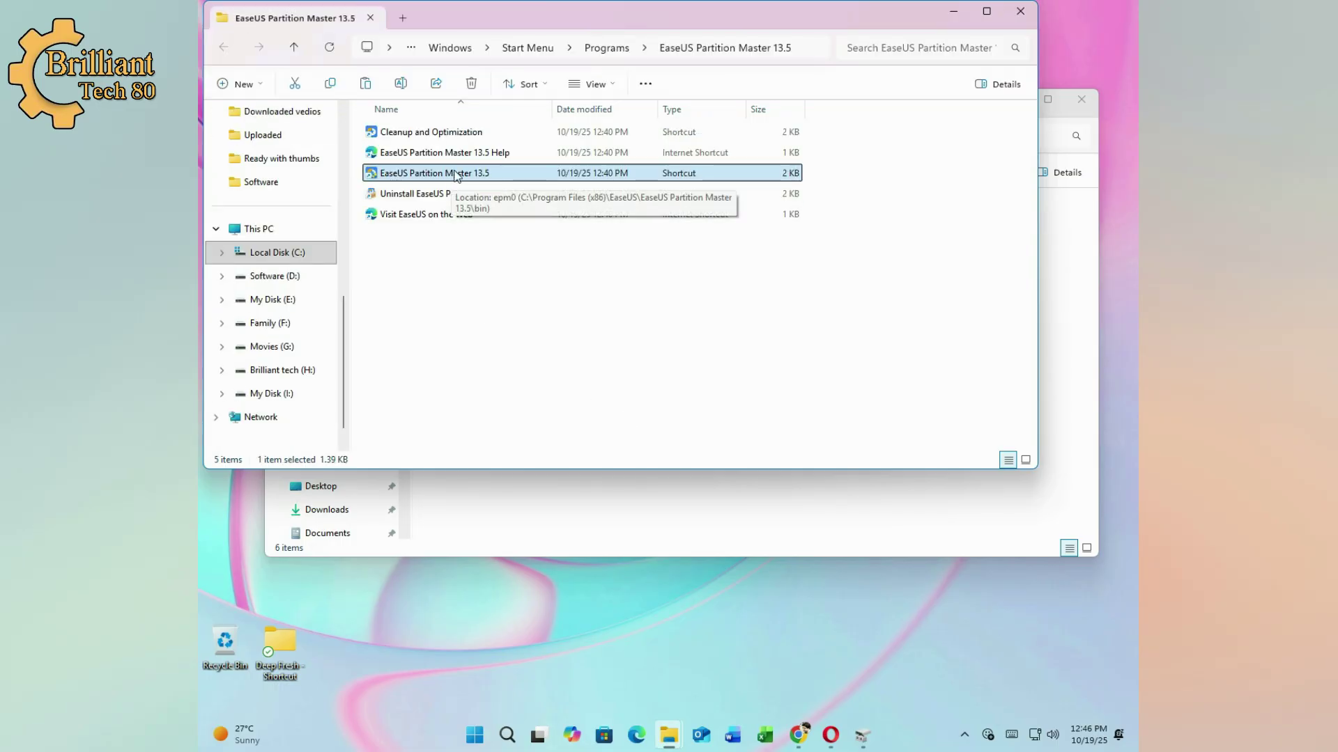
right_click(457, 175)
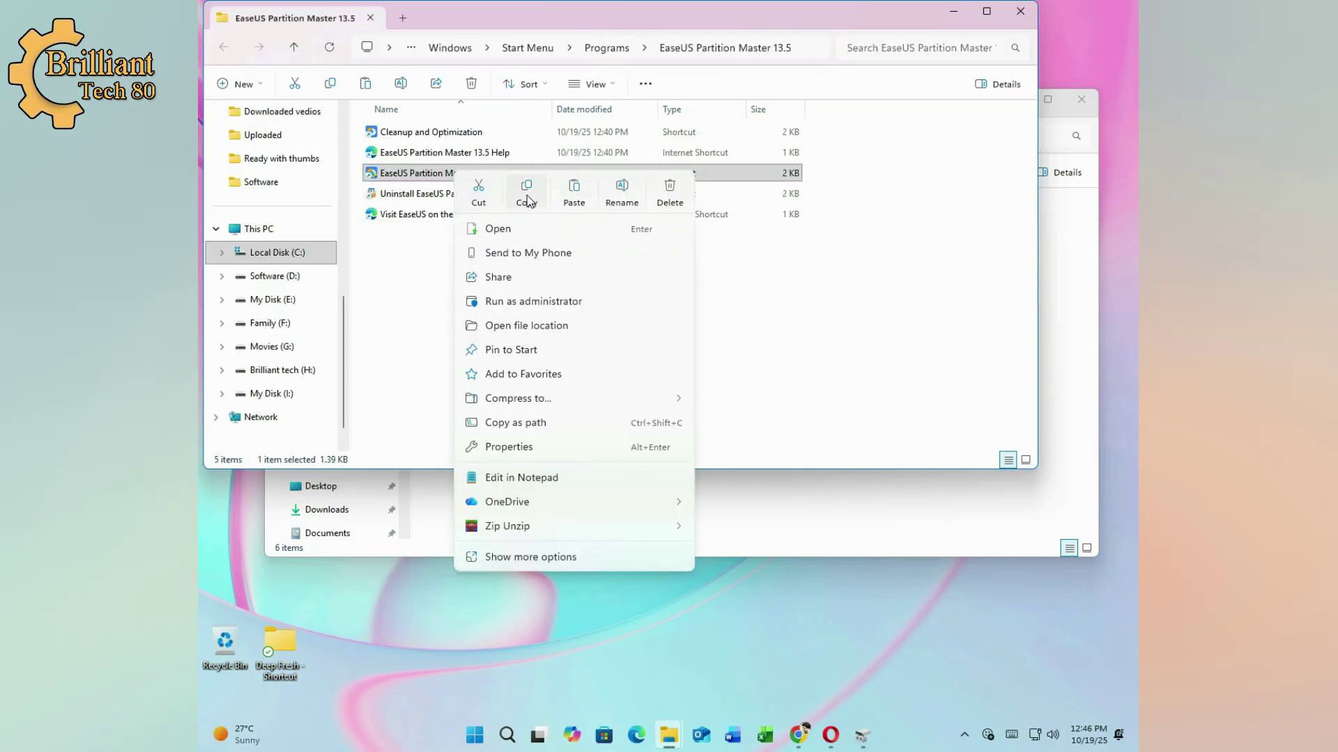
left_click(524, 326)
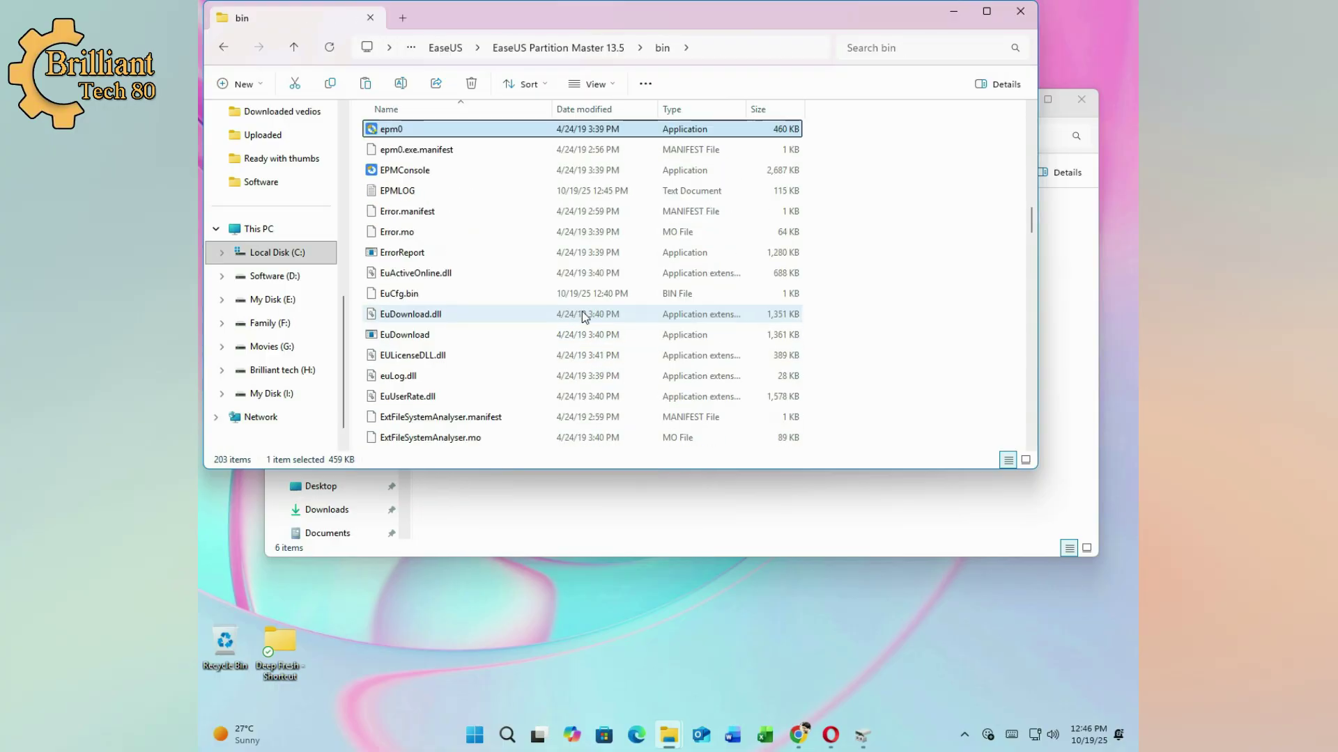
Paste the six files into the bin folder, replacing existing copies with admin permission, then close it
left_click(942, 257)
right_click(936, 250)
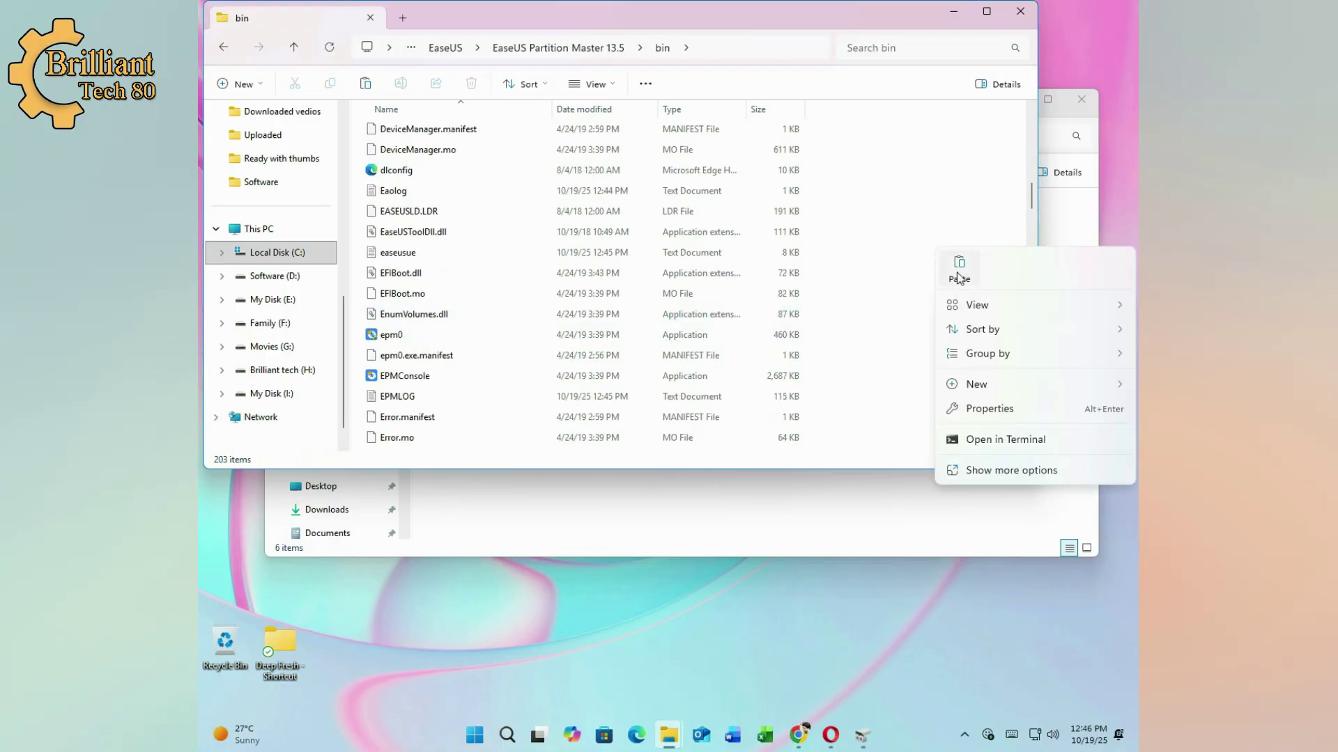
left_click(958, 279)
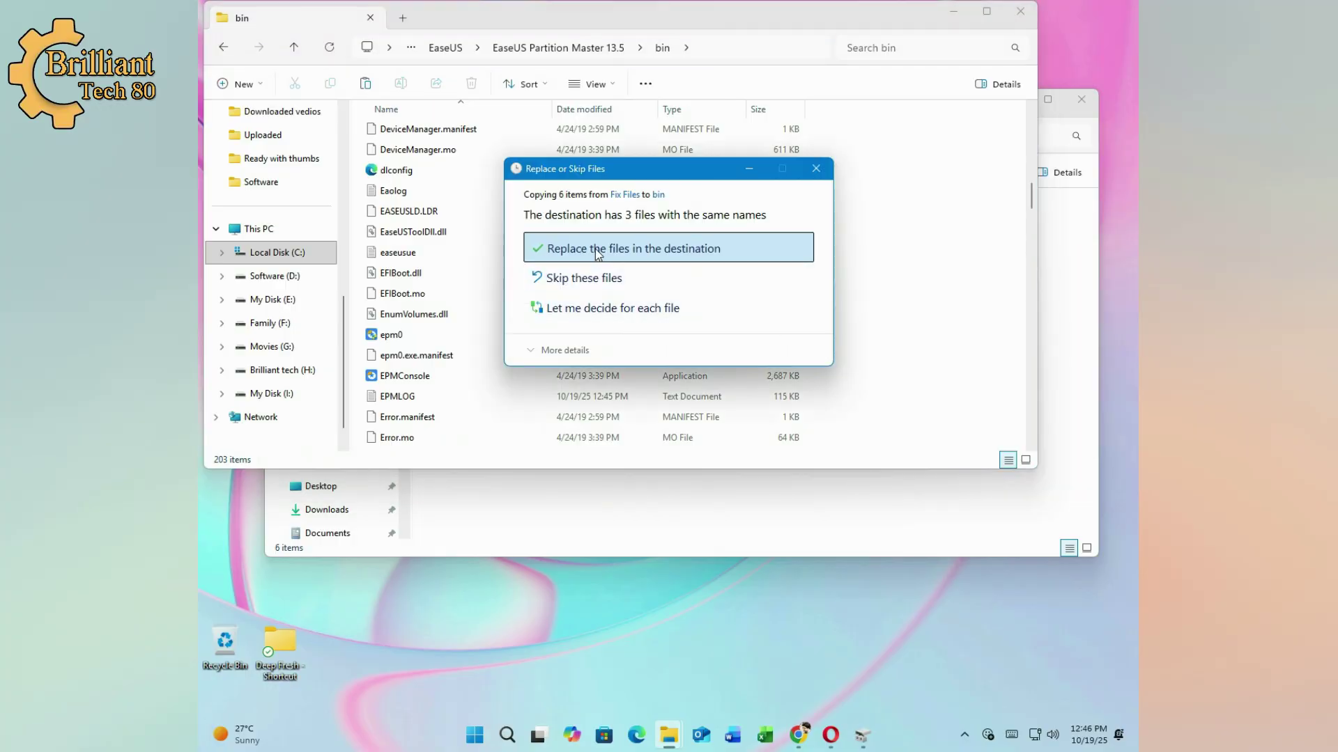
left_click(598, 252)
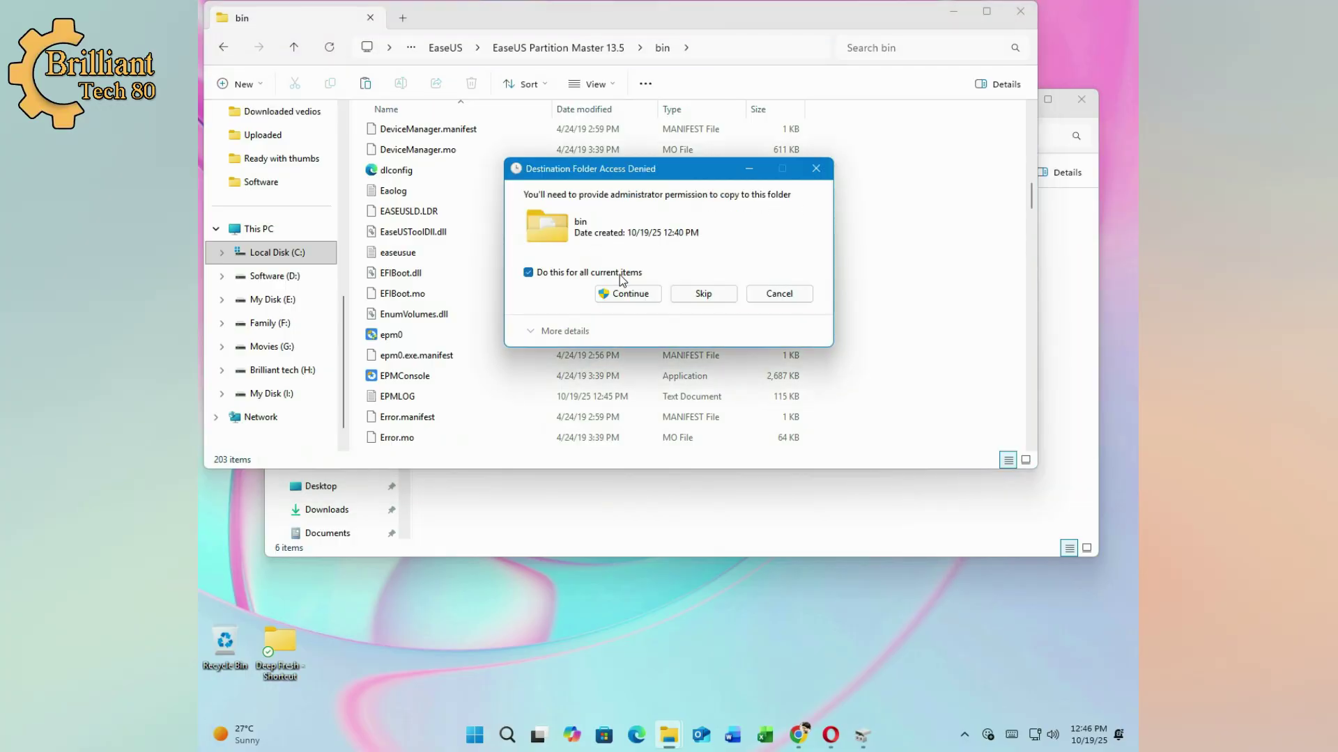
left_click(631, 296)
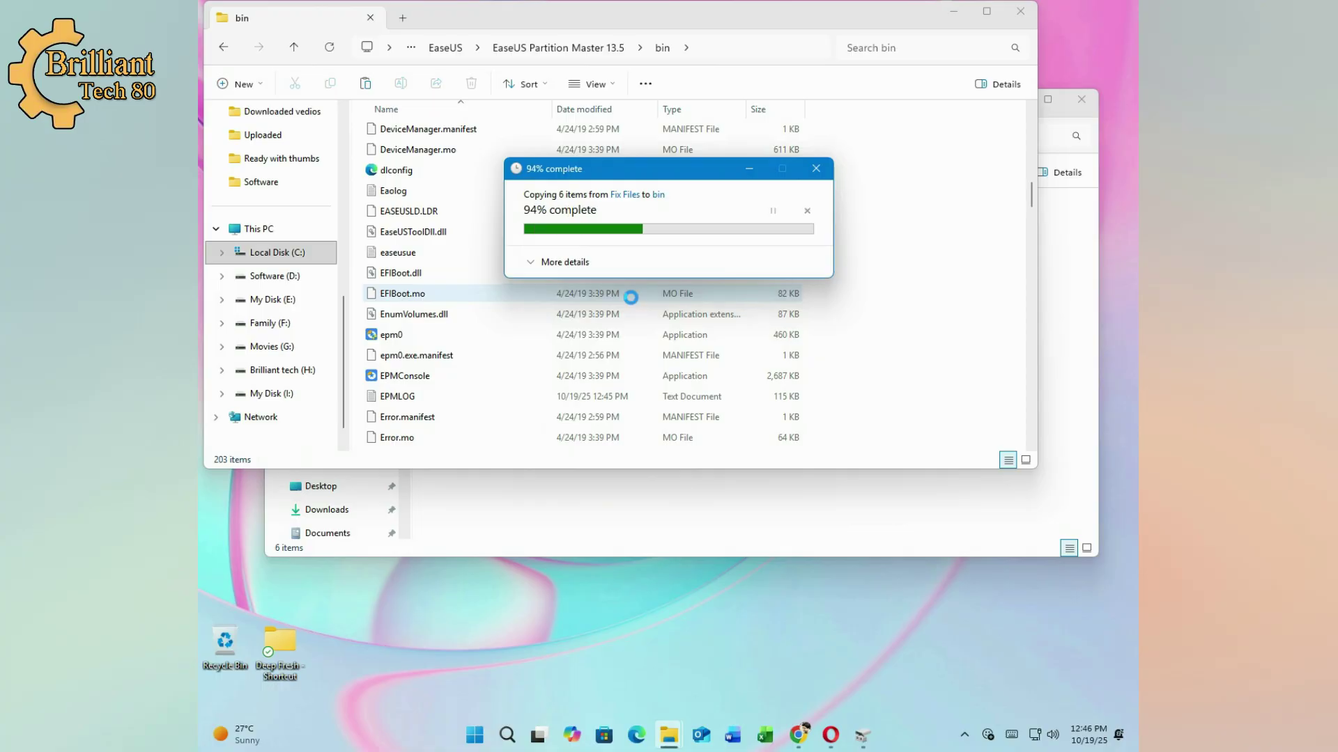
scroll(654, 335, "down", 10)
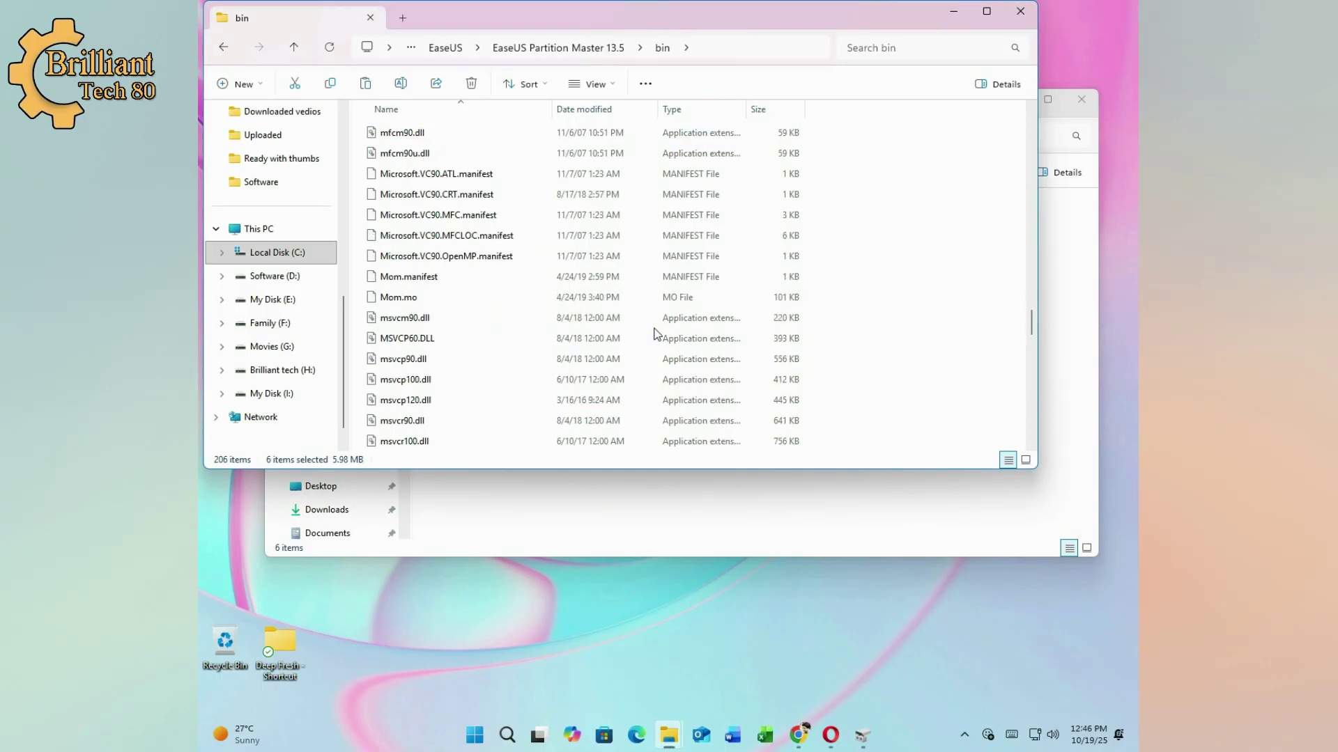
scroll(655, 333, "up", 6)
left_click(1022, 12)
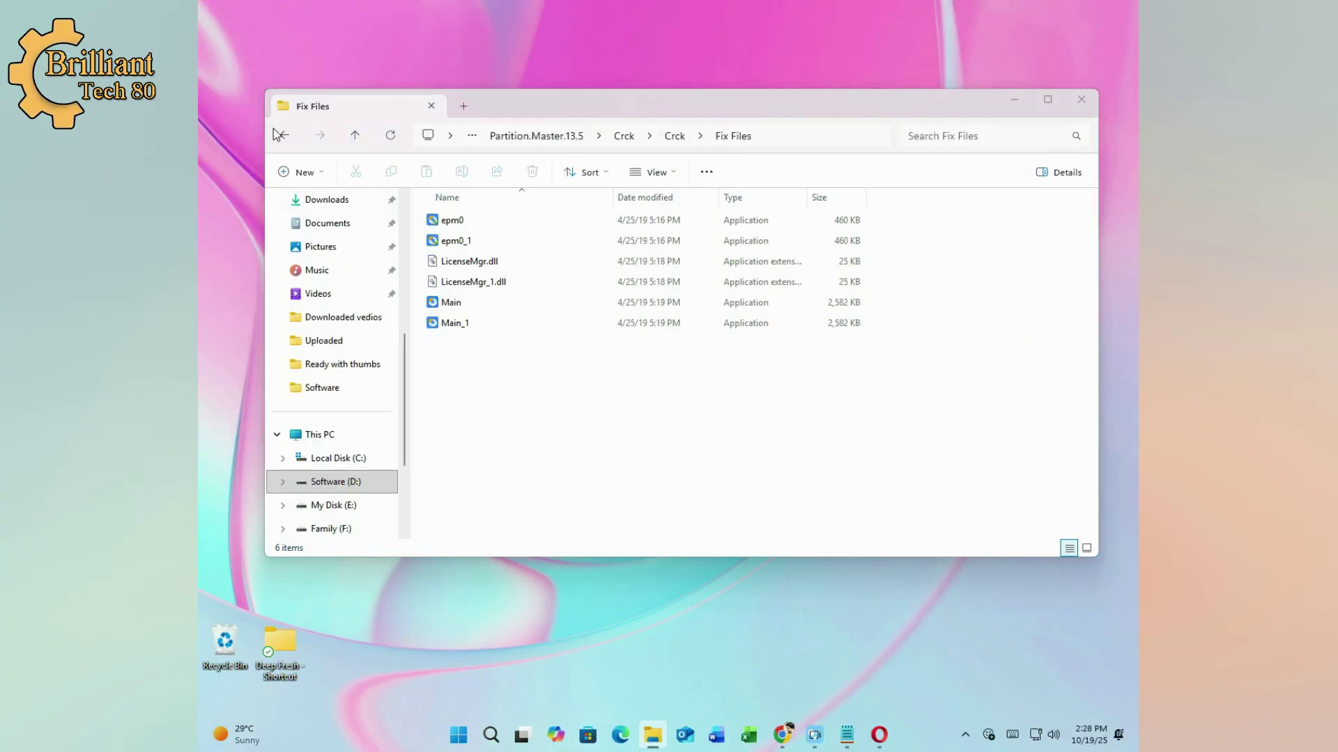
Merge Reg x64.reg from the Crck folder into the registry and confirm success
left_click(356, 136)
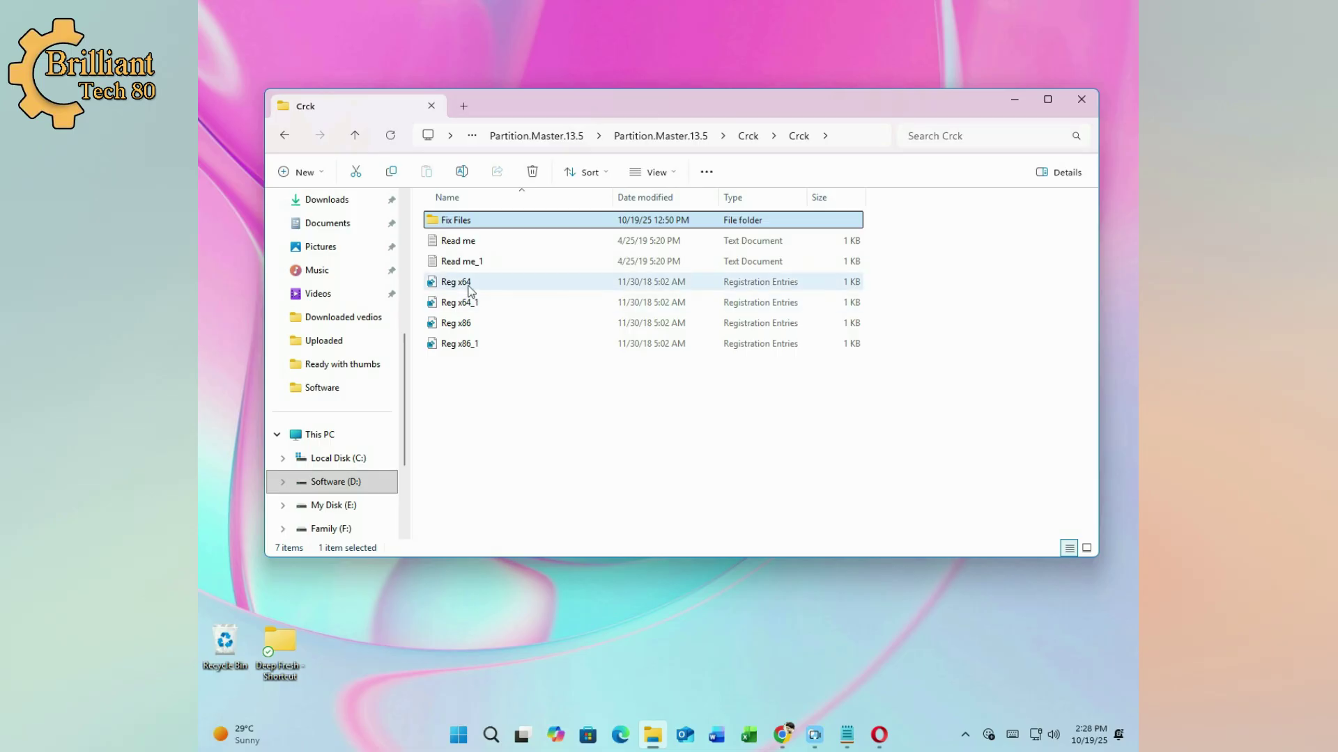
left_click(477, 282)
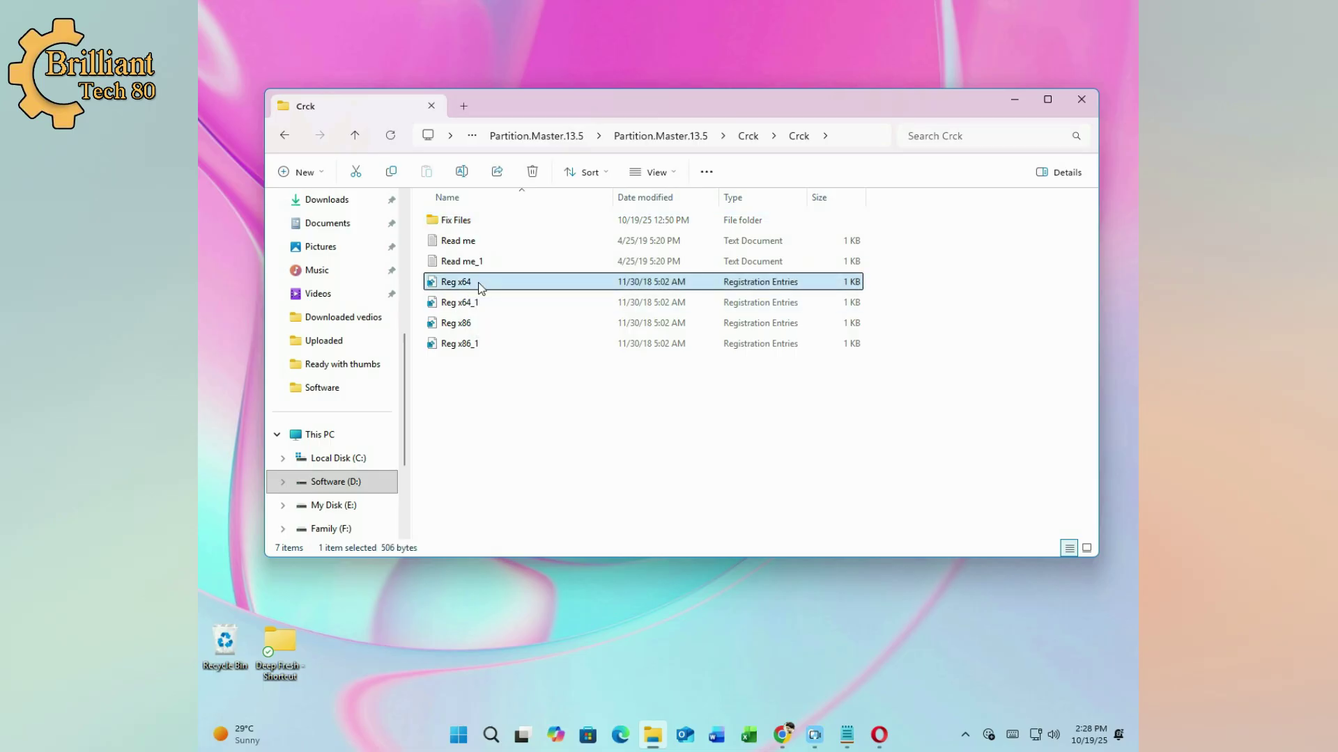
double_click(479, 283)
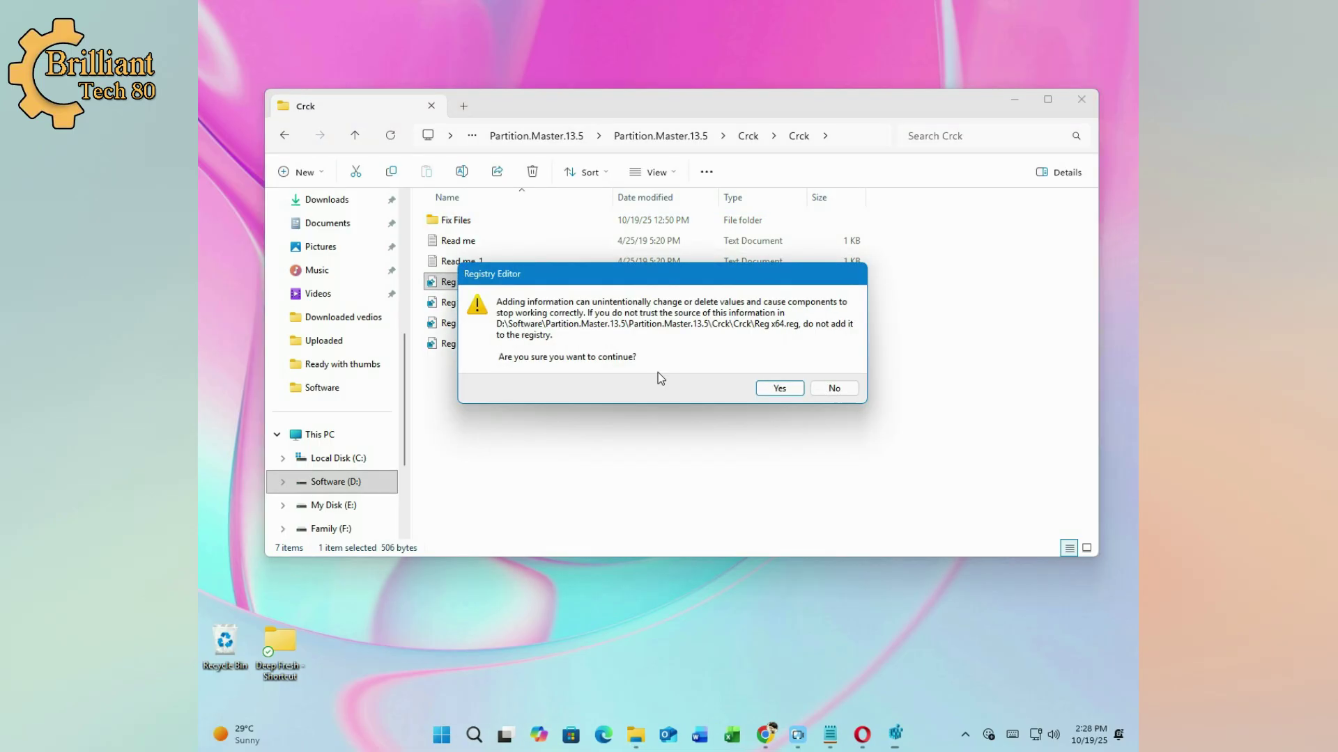
left_click(776, 392)
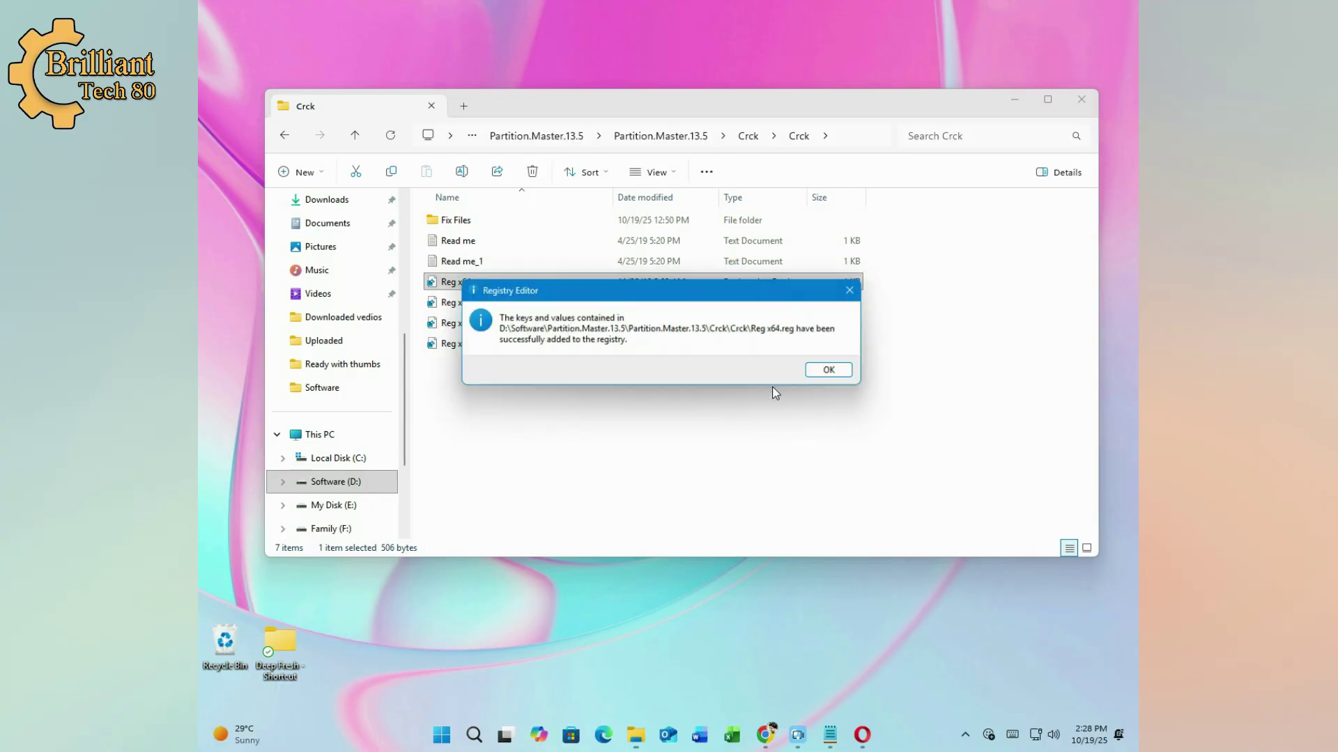
left_click(822, 372)
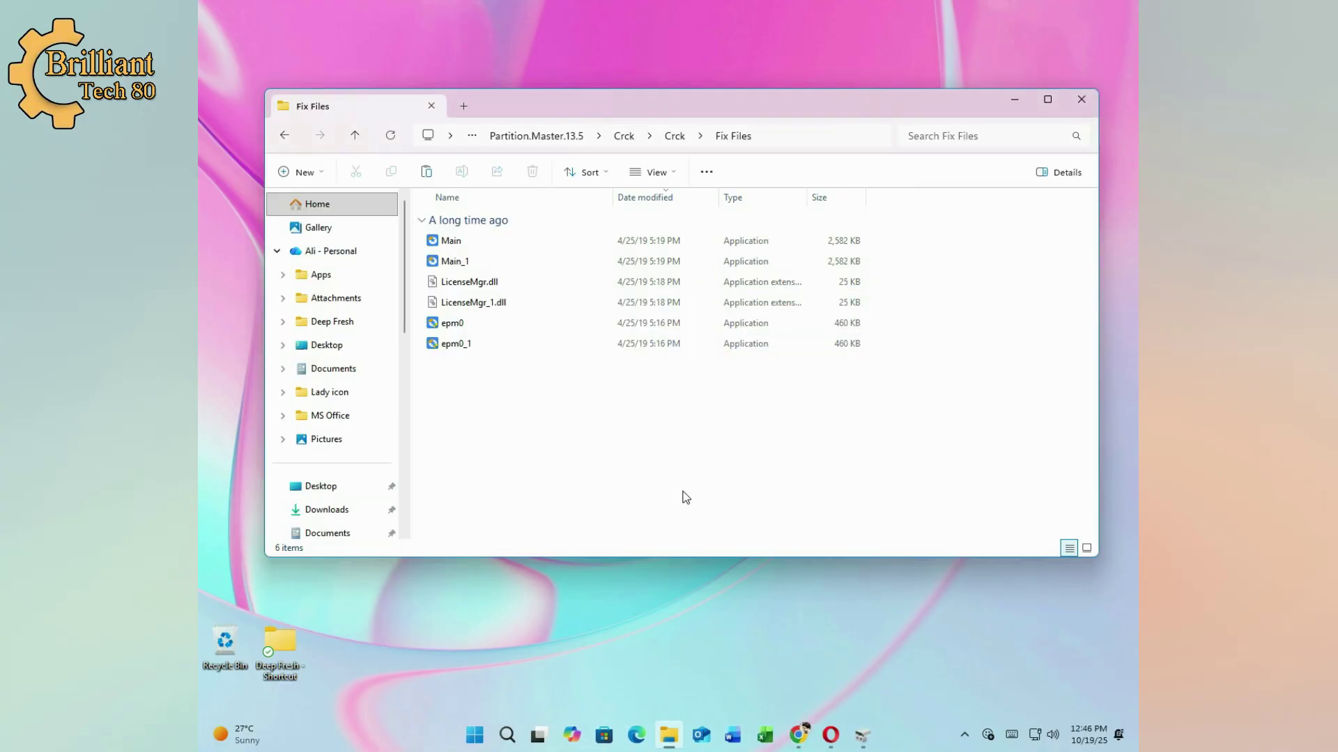
Launch EaseUS Partition Master, dismiss the new-version notice, and select the 509 MB unused partition
left_click(476, 737)
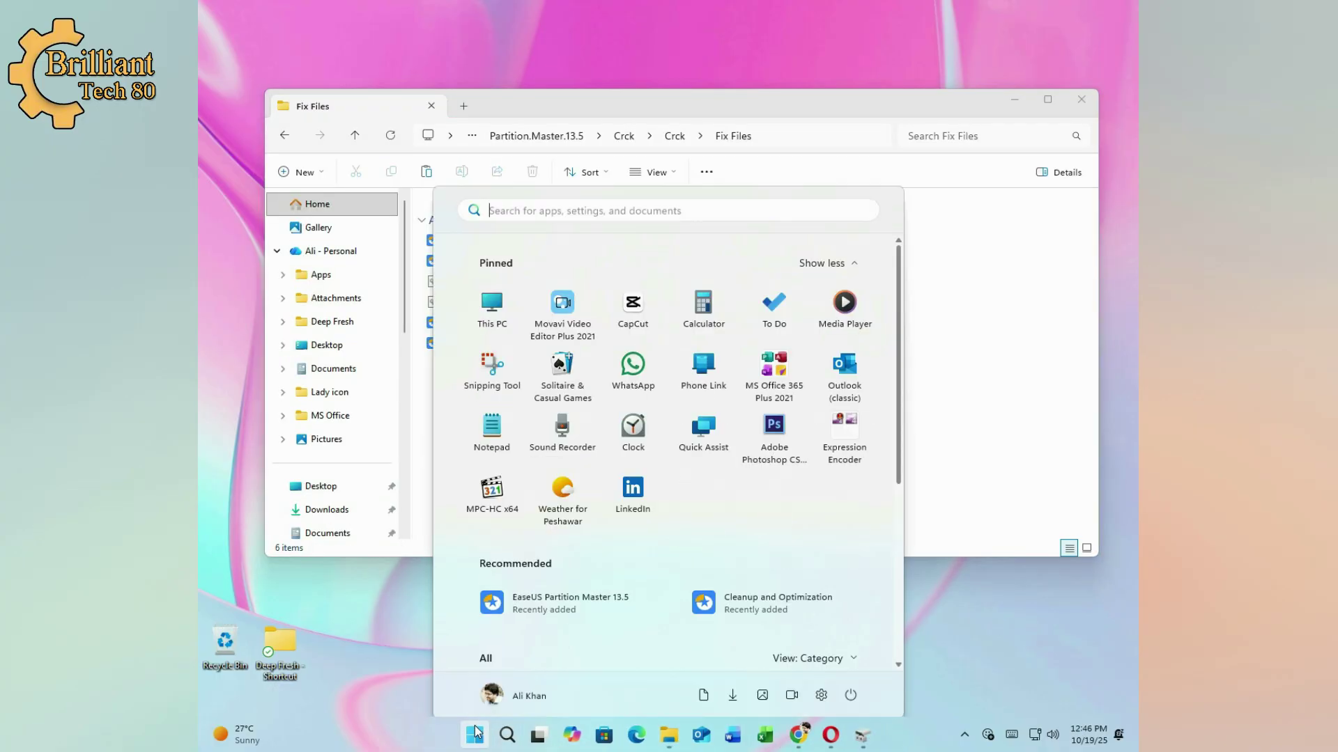
left_click(598, 588)
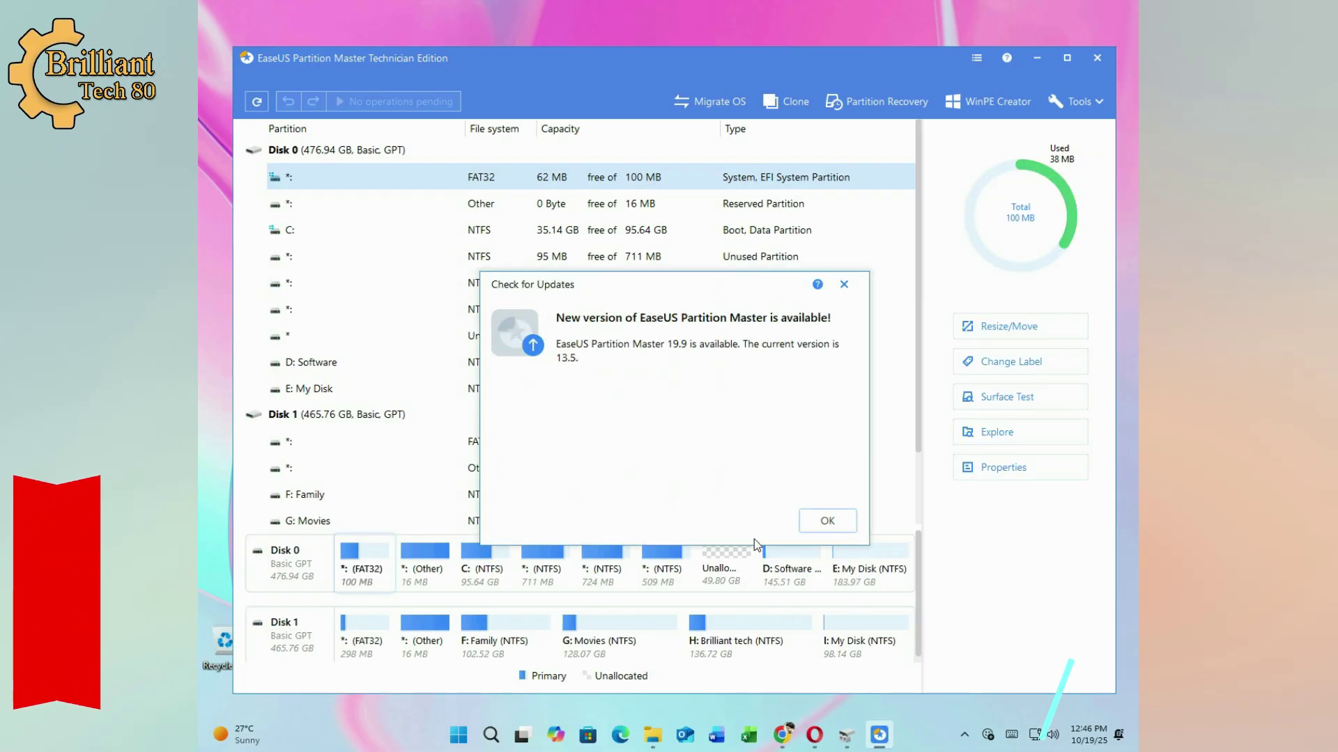
left_click(844, 285)
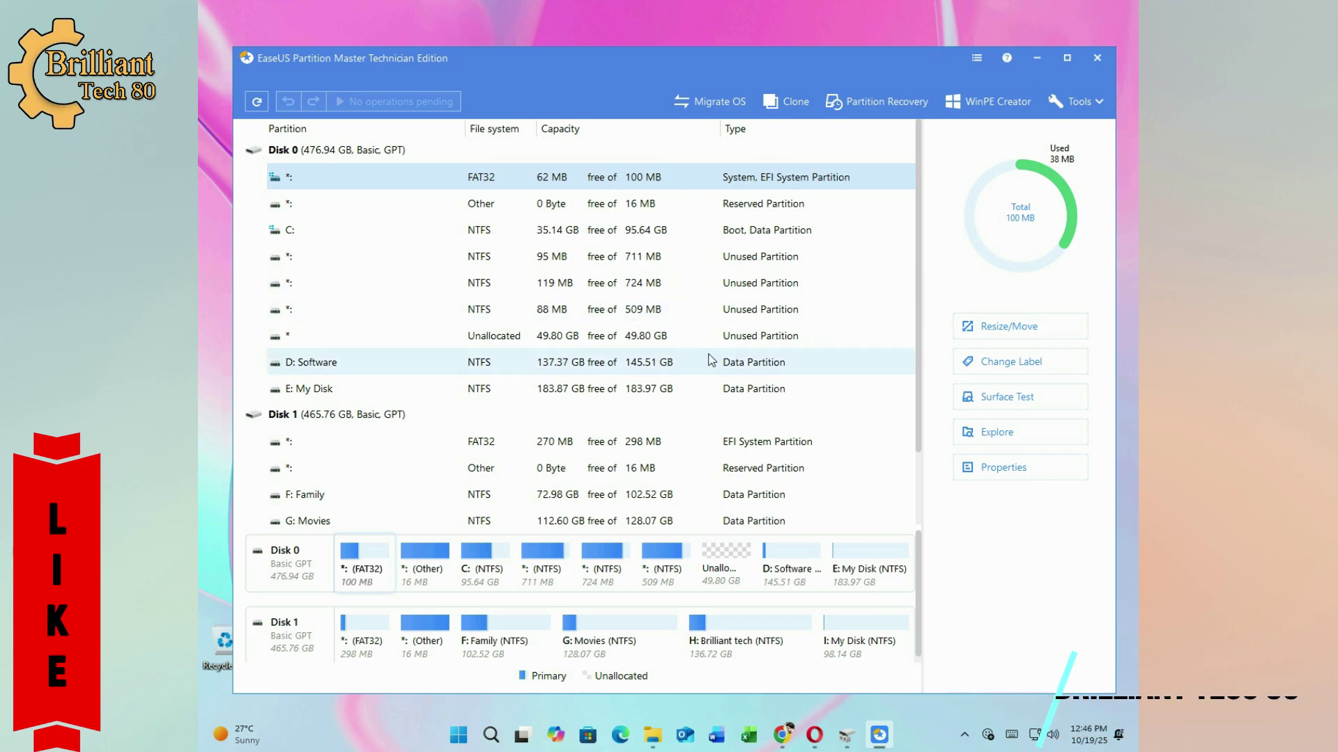
left_click(666, 561)
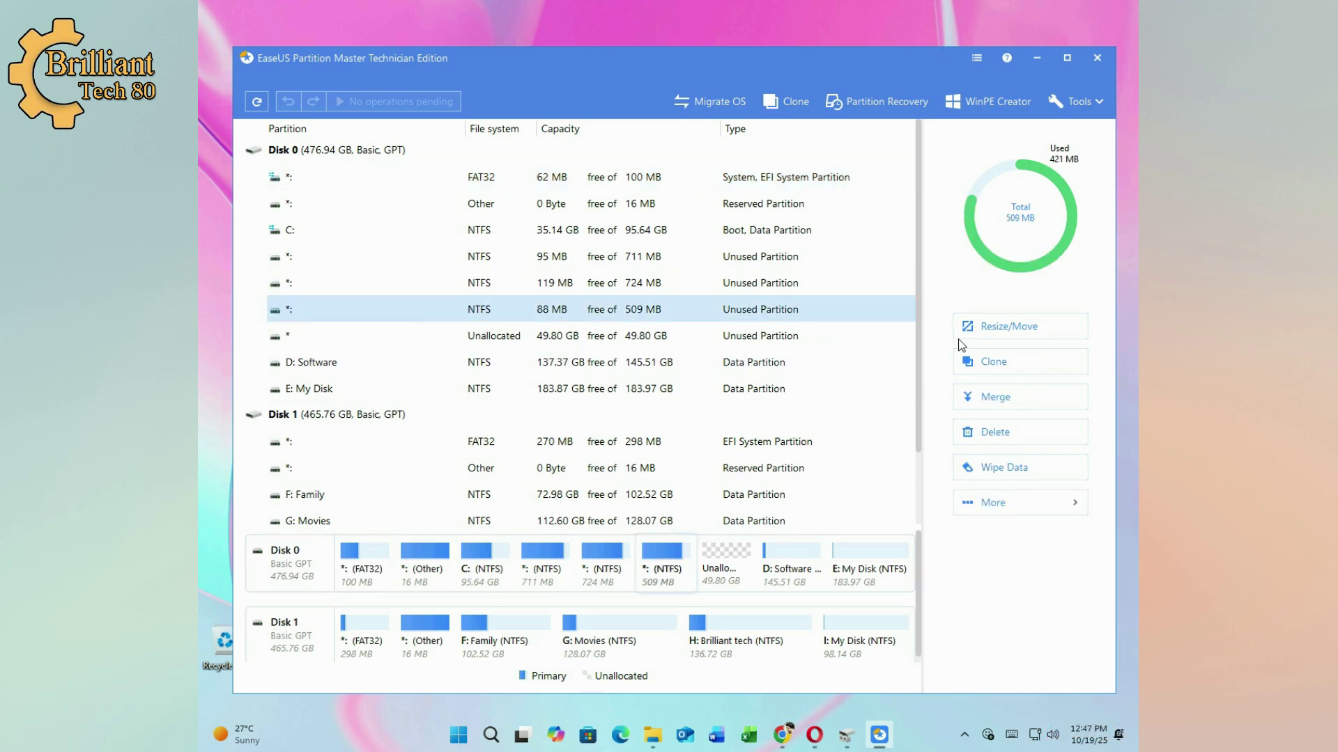
Shrink the 509 MB partition and move it after the unallocated space in Resize/Move
left_click(1000, 328)
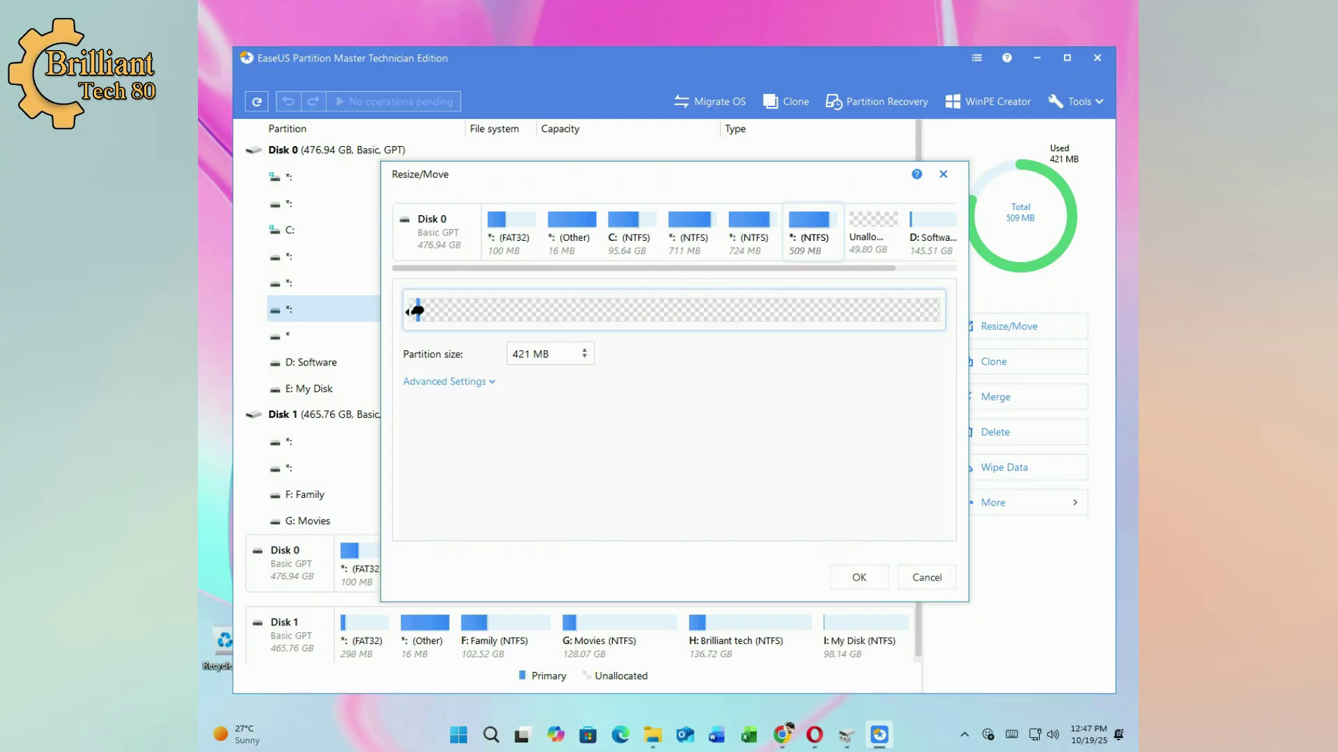
left_click_drag(416, 310, 418, 308)
left_click_drag(830, 294, 993, 296)
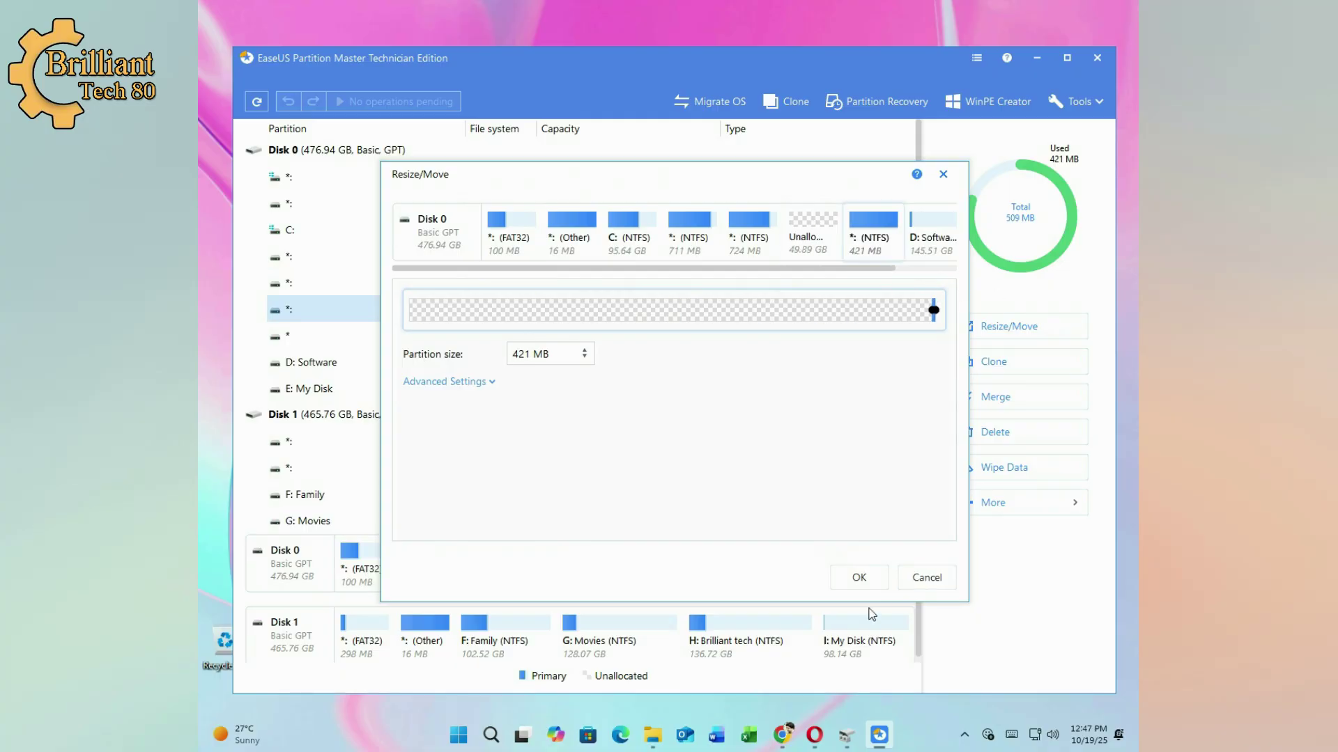
left_click(861, 578)
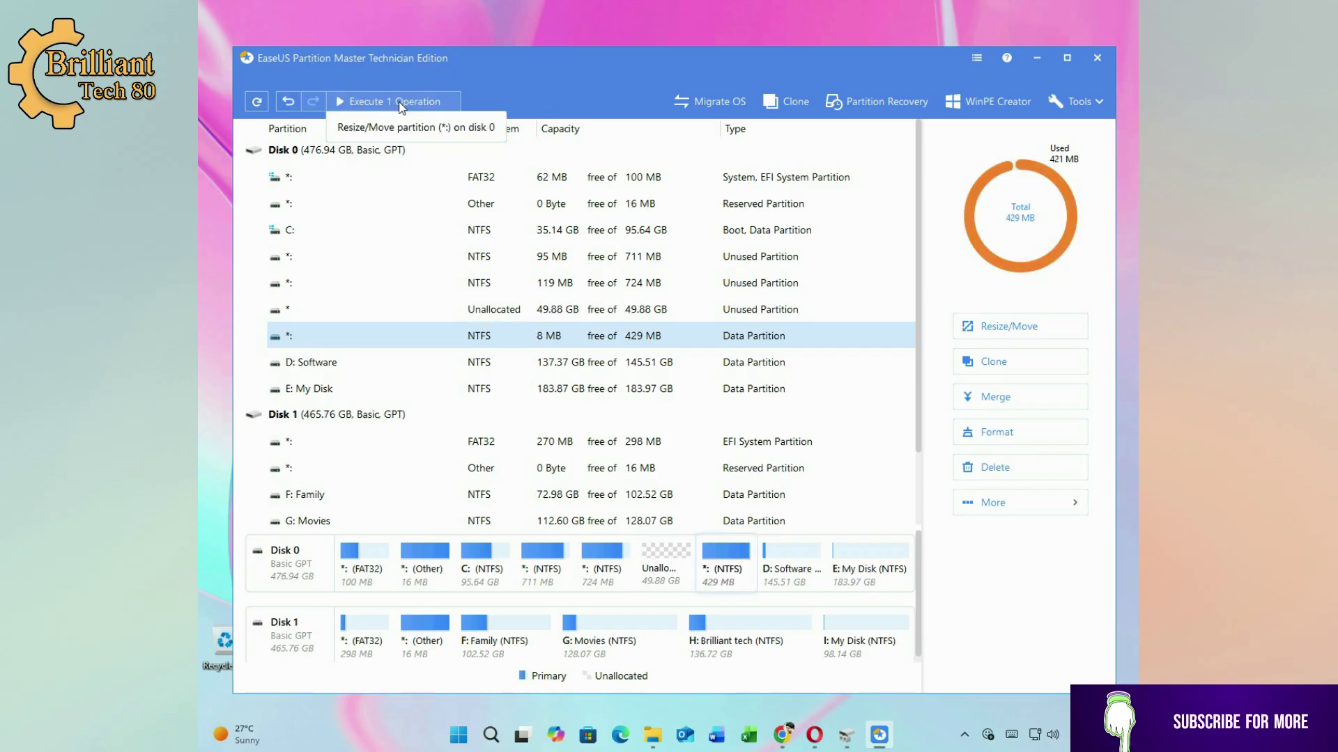
Apply the queued resize/move operation and close the completion report and rating prompt
left_click(401, 103)
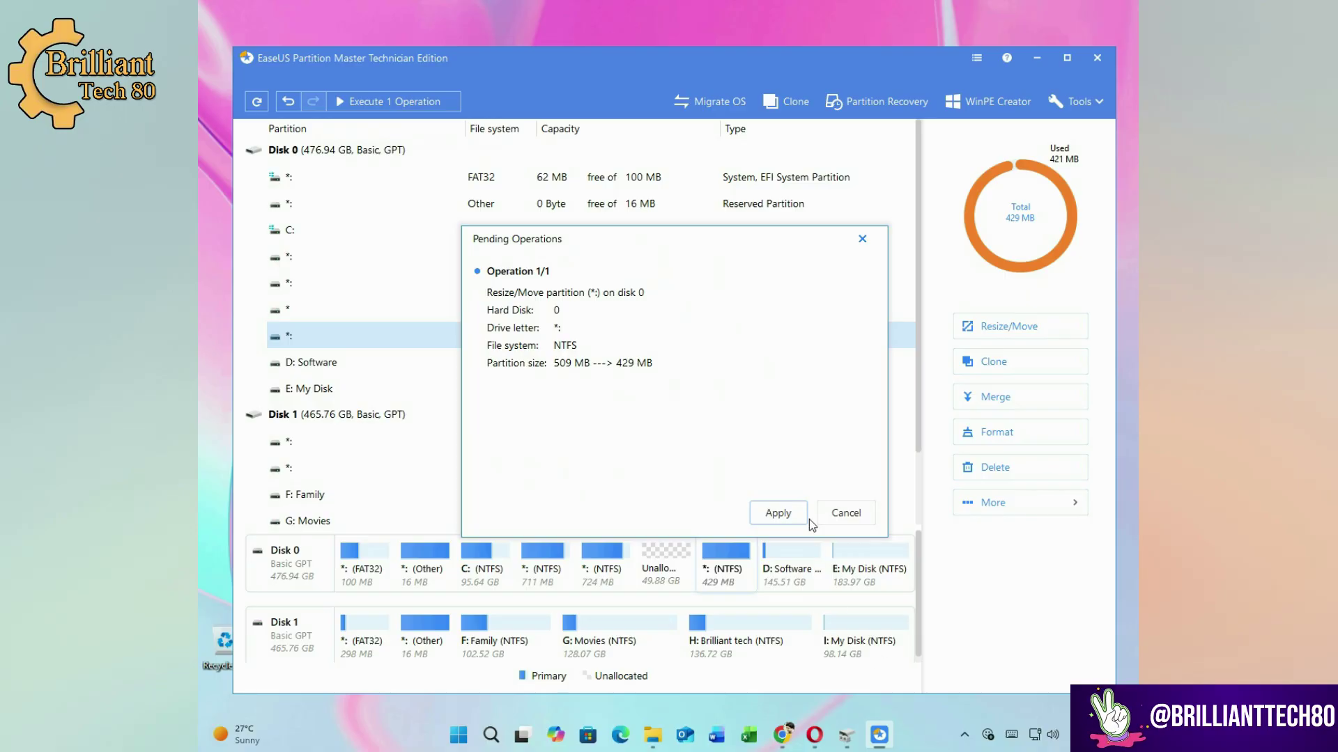
left_click(792, 515)
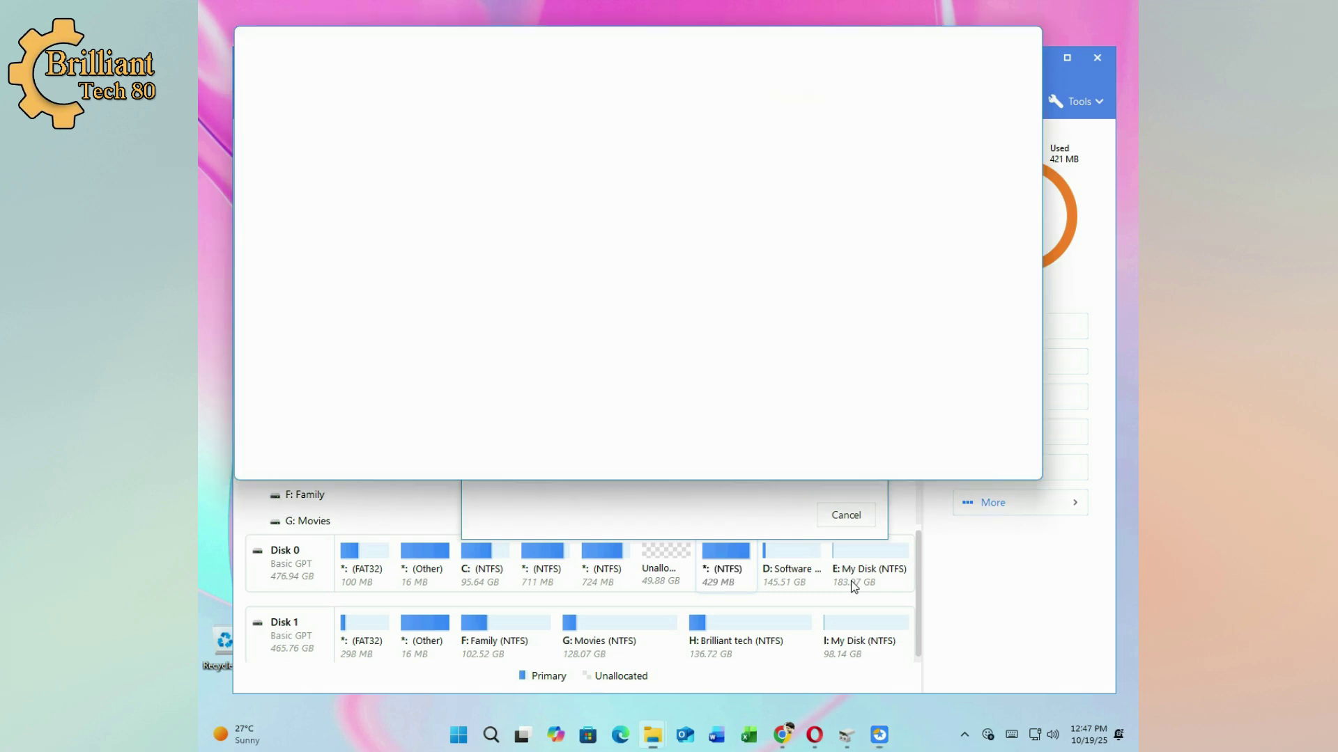
left_click(1039, 30)
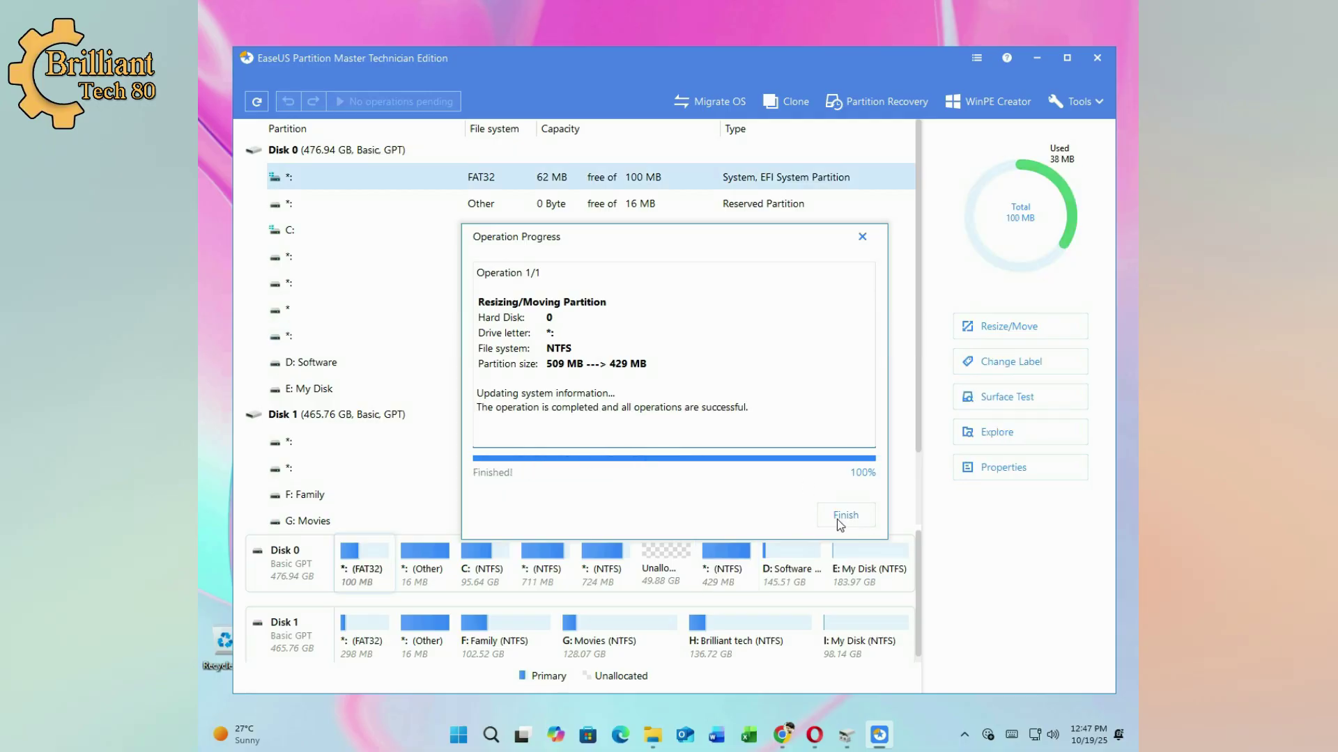
left_click(841, 517)
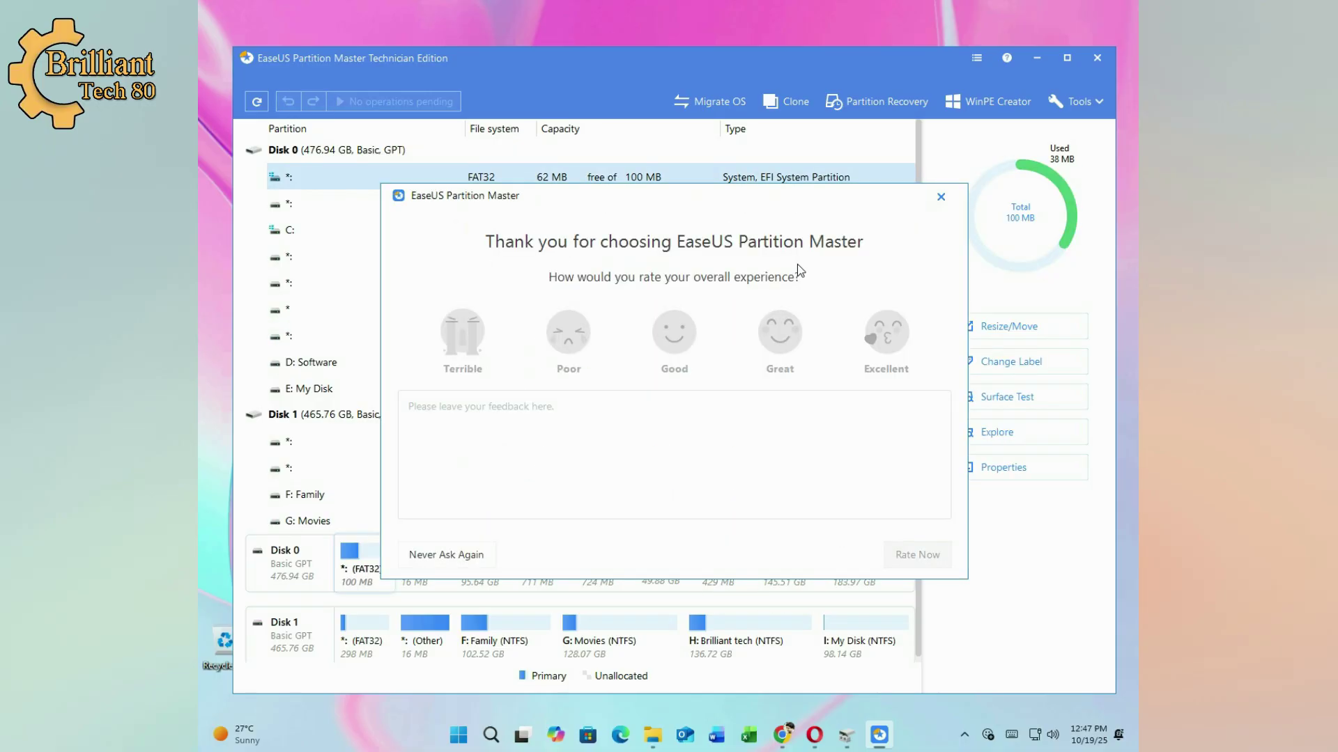
left_click(940, 198)
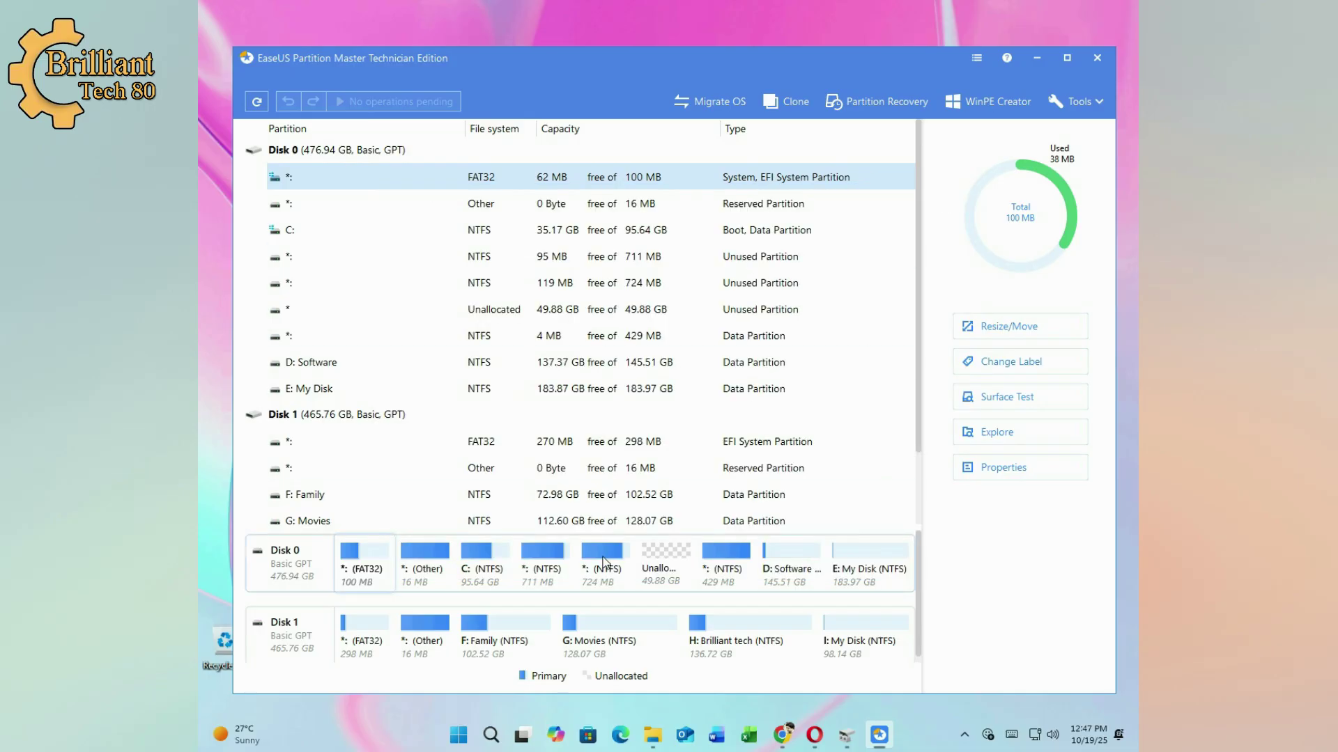
left_click(603, 562)
Move the 724 MB partition to the right of the 49.88 GB unallocated space and apply it
left_click(1009, 326)
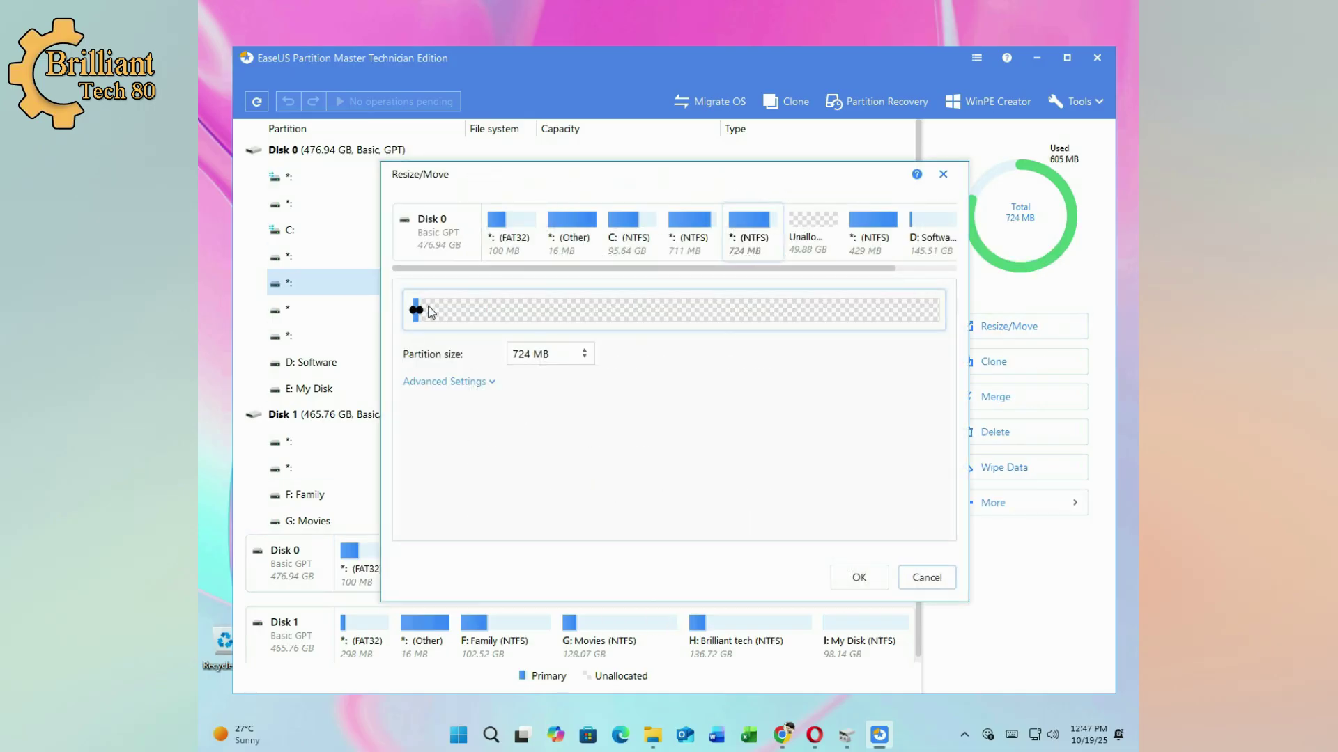
left_click_drag(430, 312, 933, 310)
left_click(859, 578)
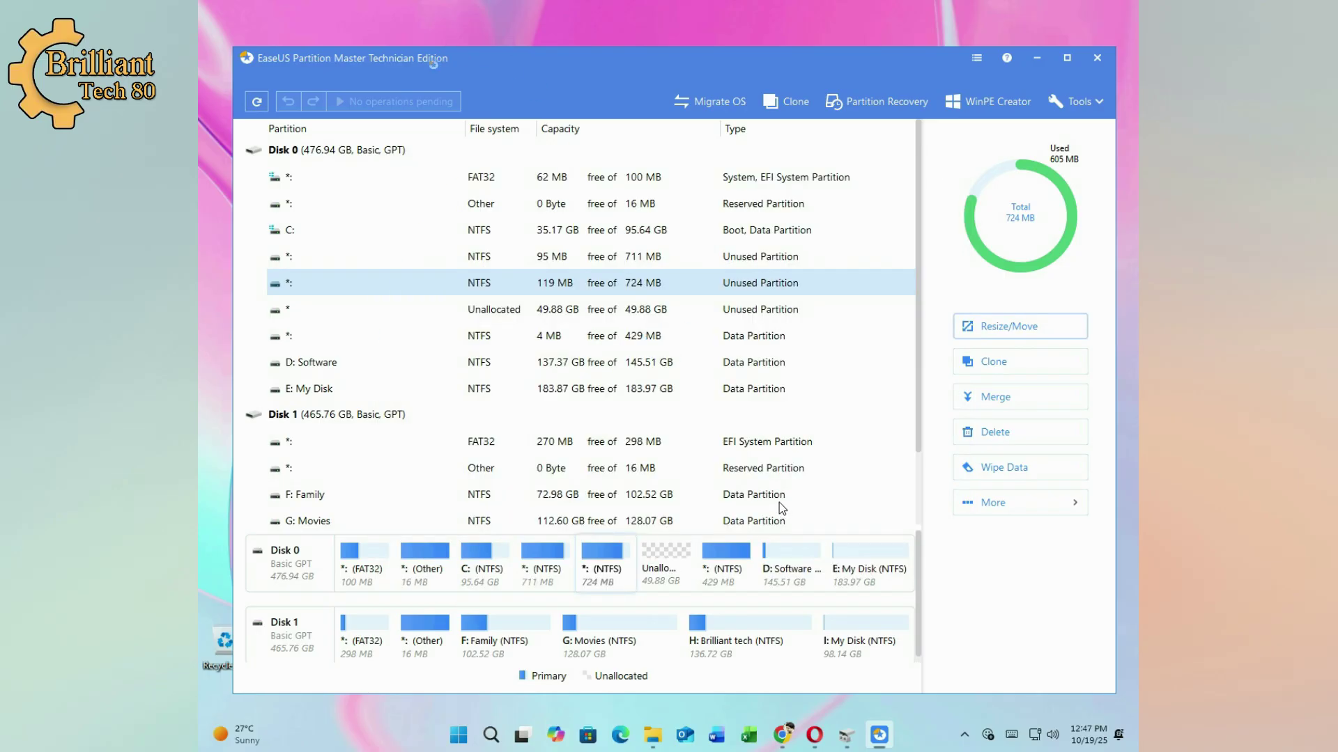
left_click(770, 515)
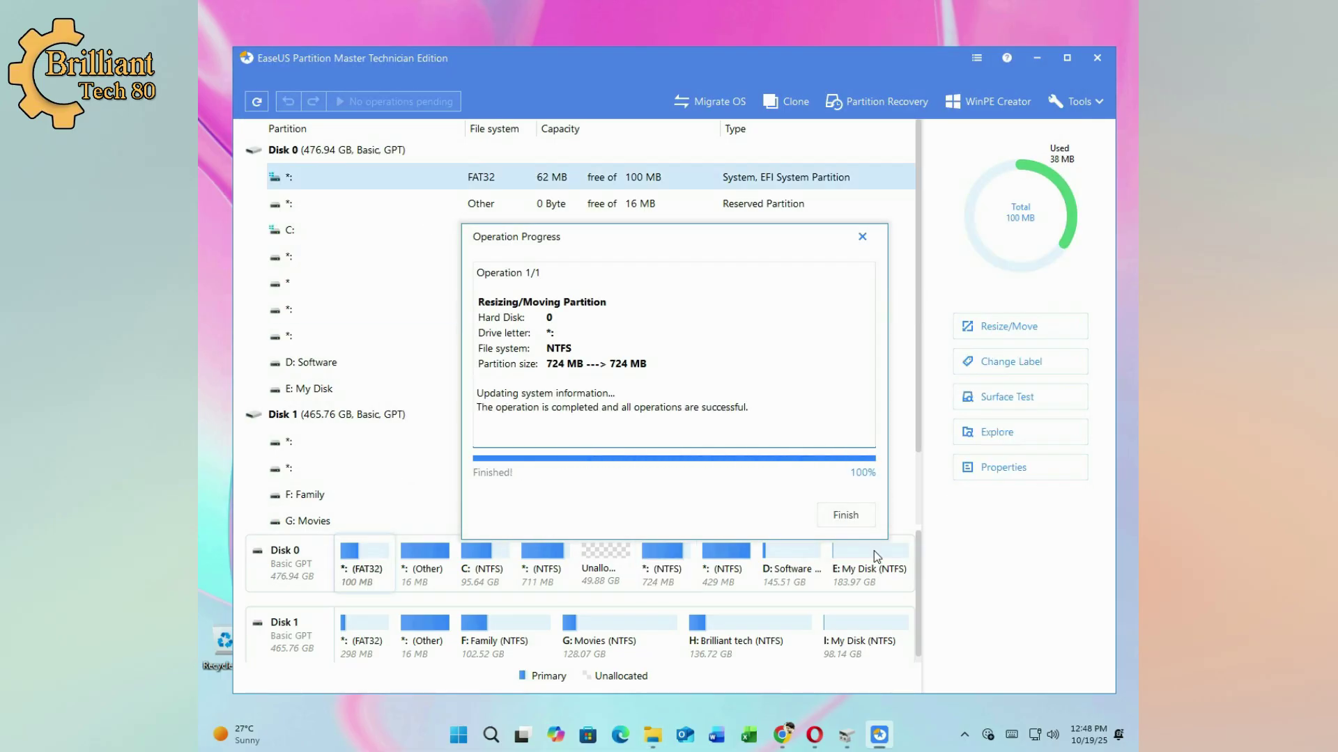
left_click(846, 515)
Move the 711 MB partition past the 49.88 GB unallocated space and apply the operation
left_click(1008, 326)
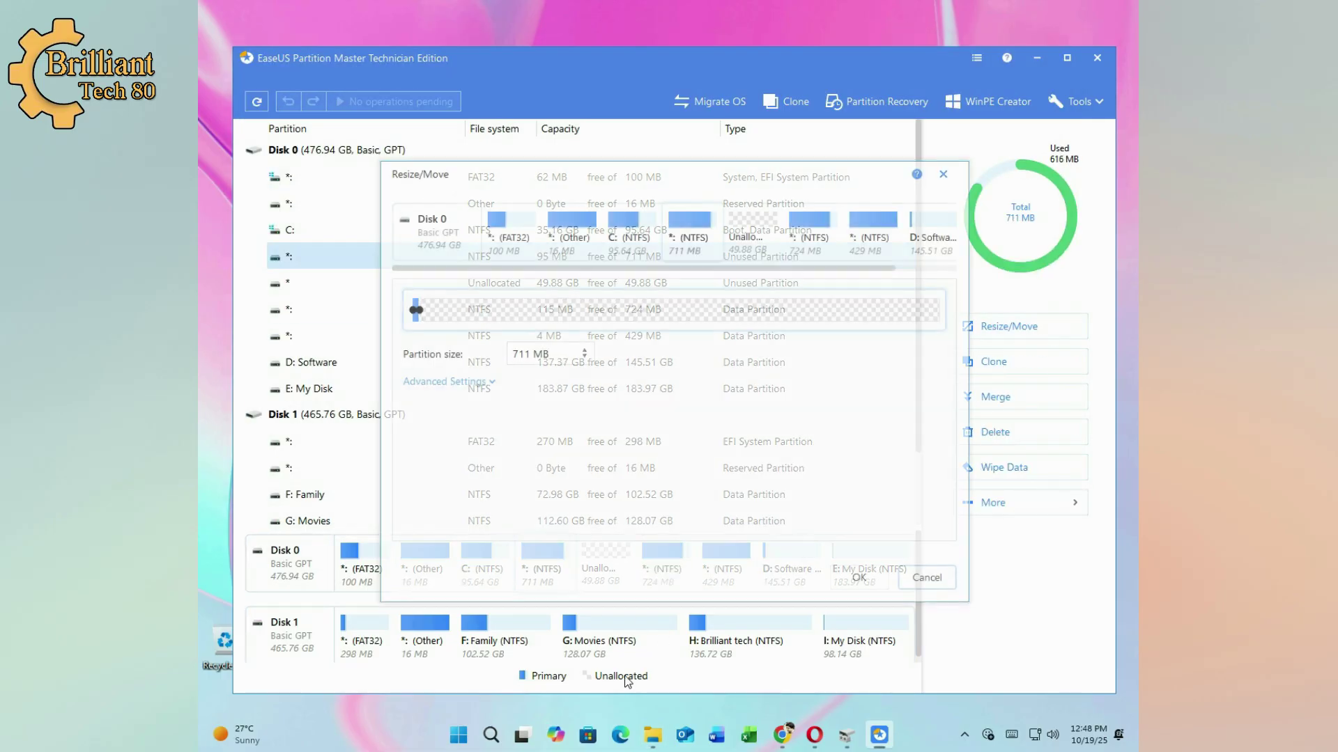
left_click_drag(416, 310, 970, 326)
left_click(859, 578)
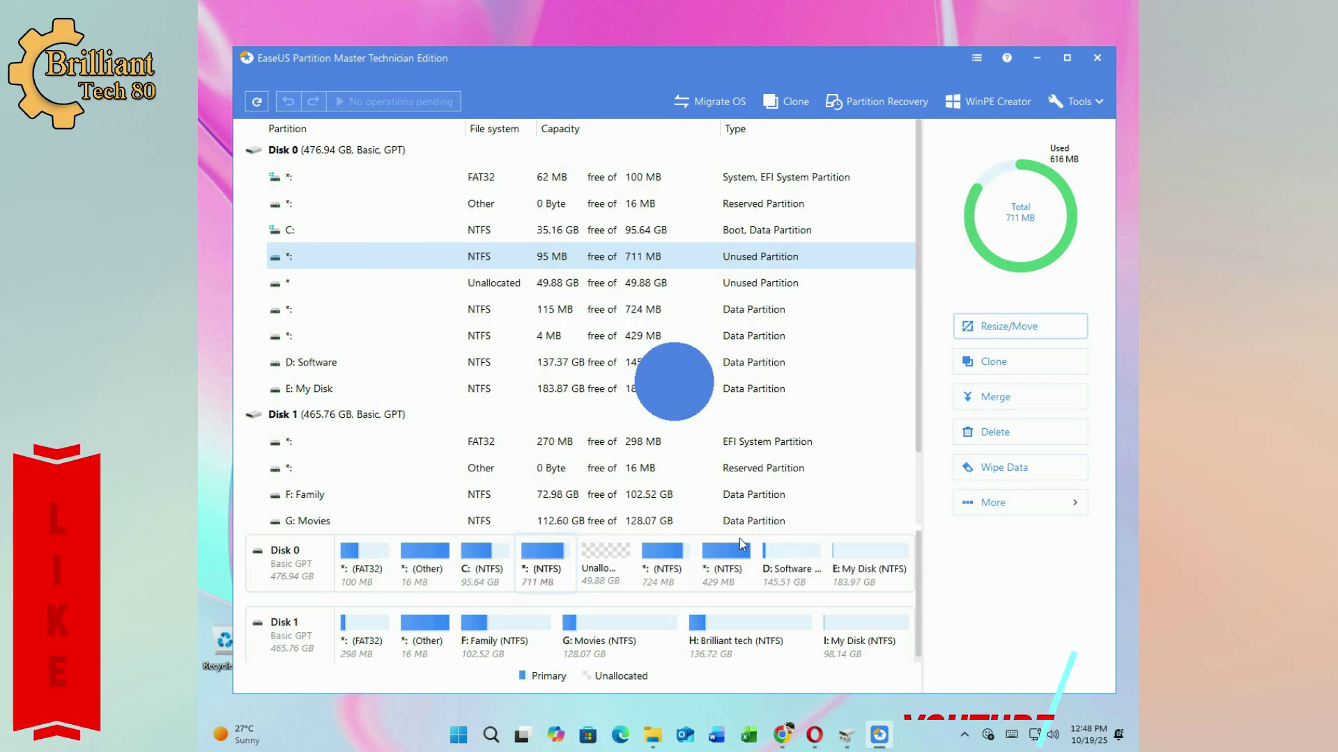
left_click(394, 101)
left_click(779, 522)
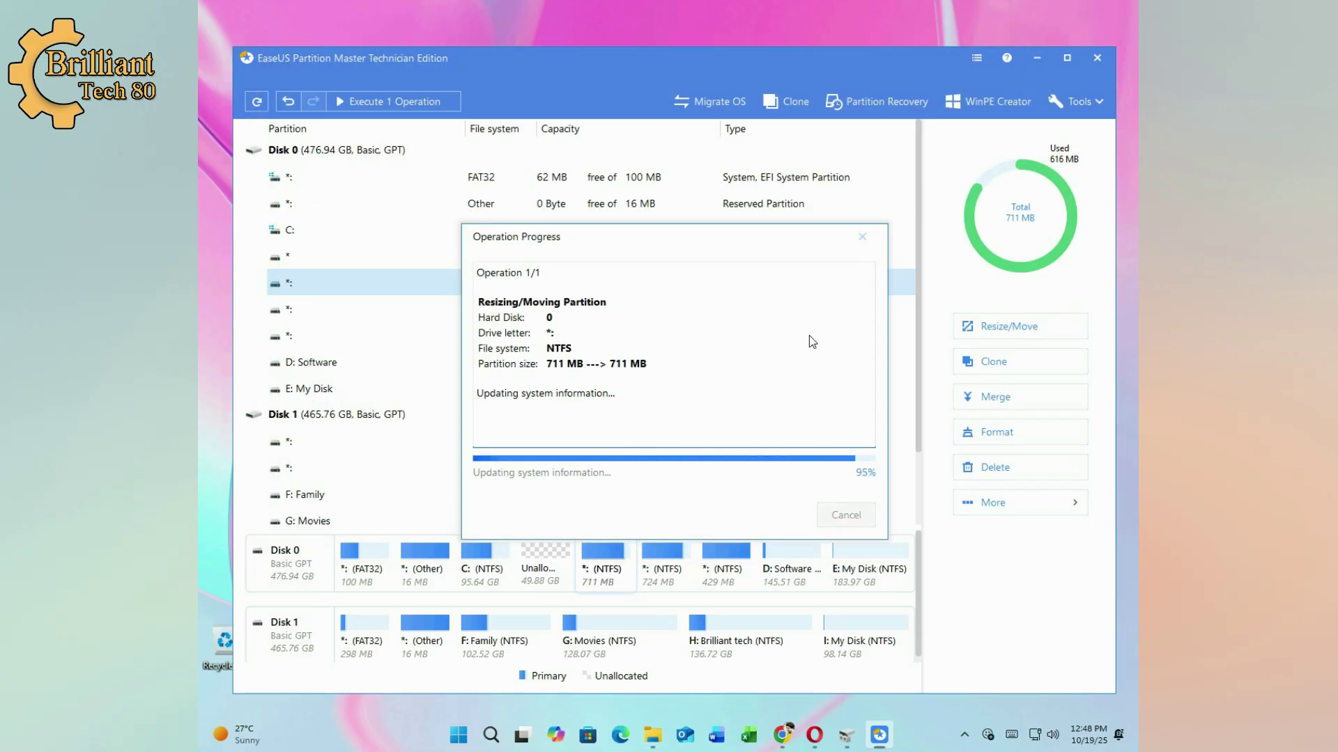
left_click(845, 516)
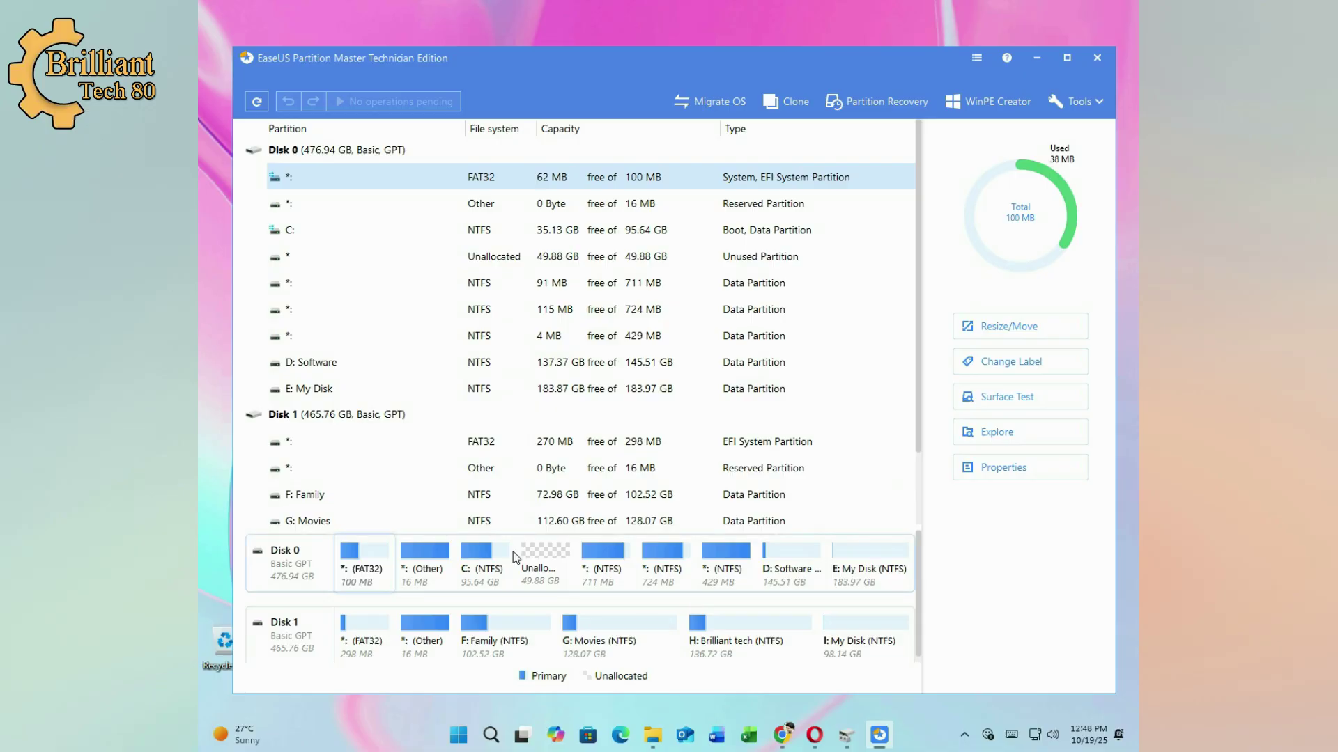
left_click(846, 735)
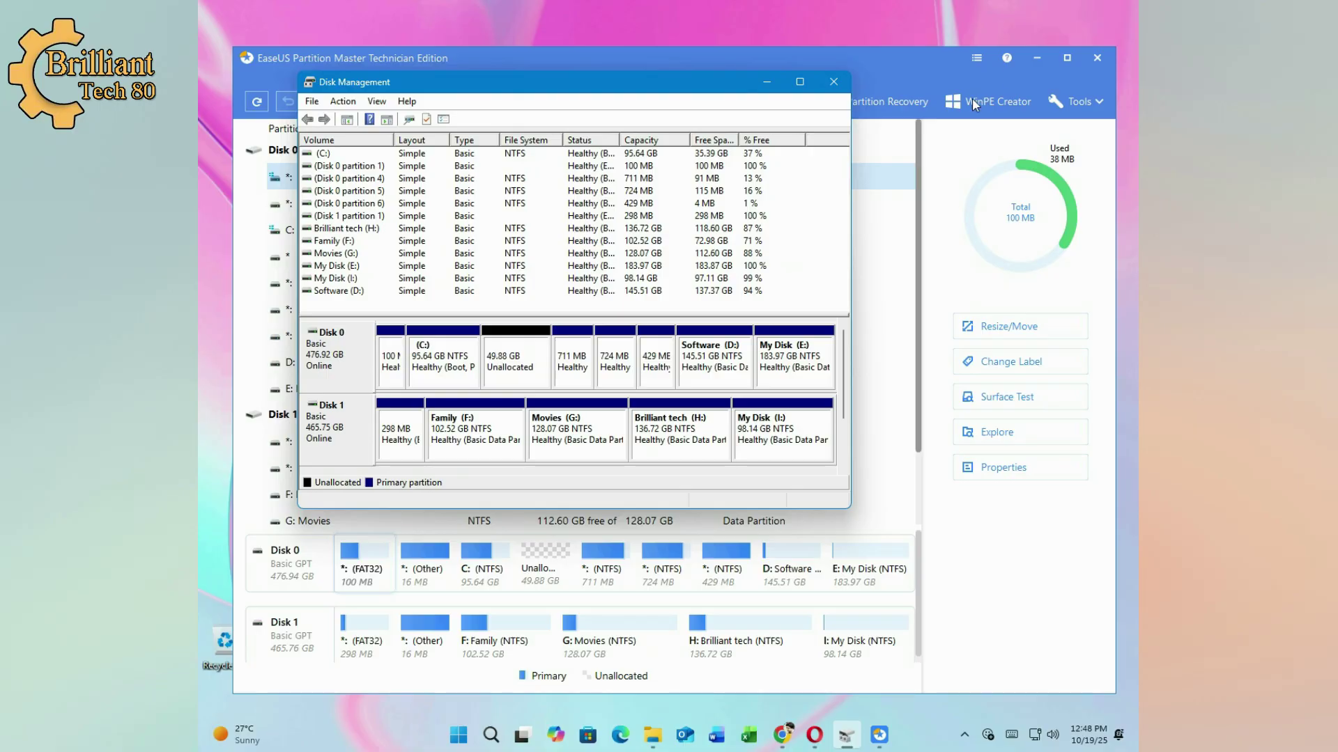
Close EaseUS Partition Master, leaving Disk Management open
left_click(1094, 58)
right_click(680, 7)
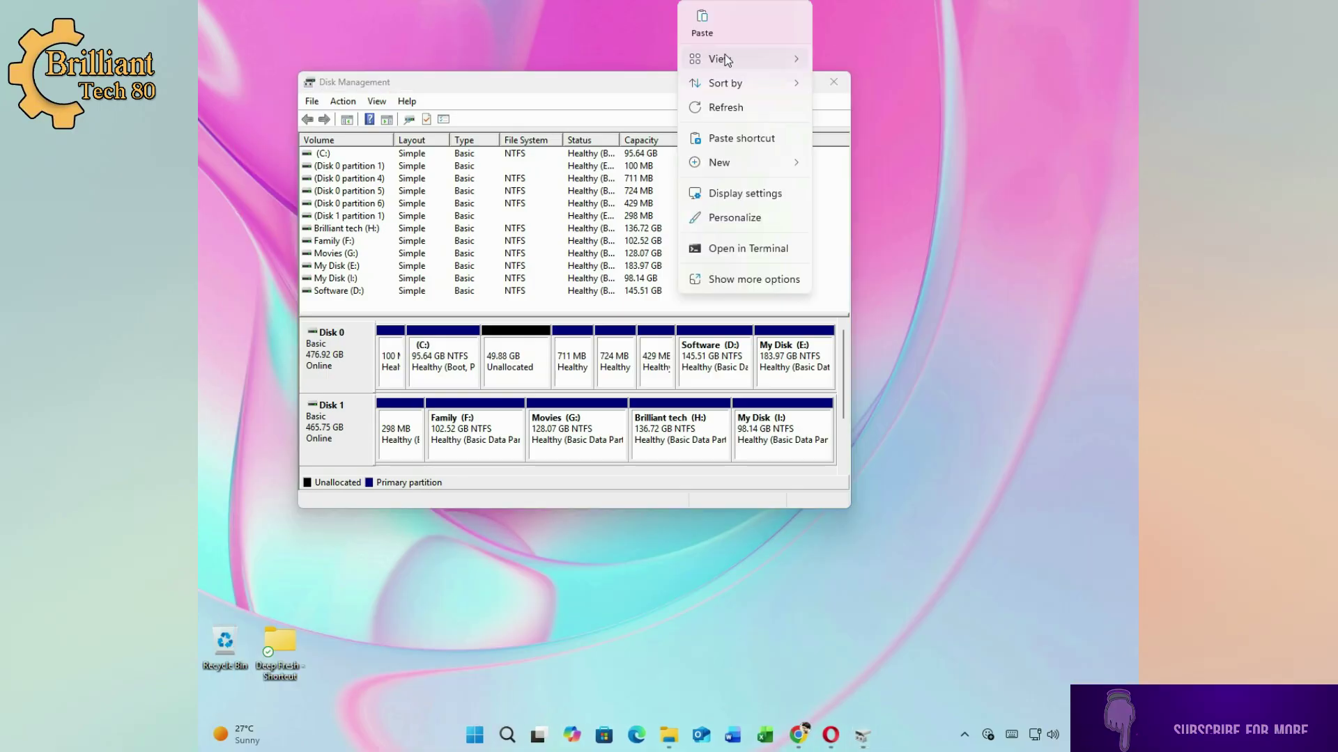
left_click(676, 116)
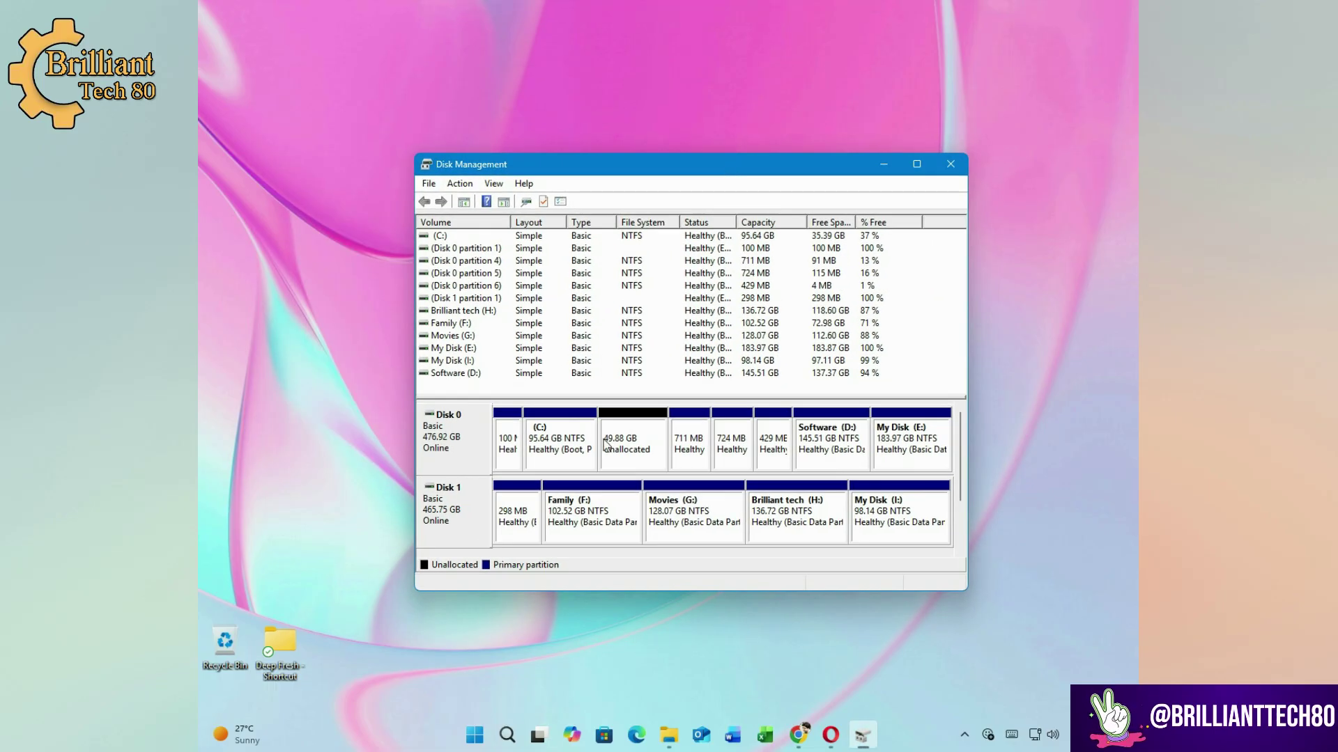
Extend C: by all 51081 MB of unallocated space, bringing it to 145.52 GB
right_click(564, 438)
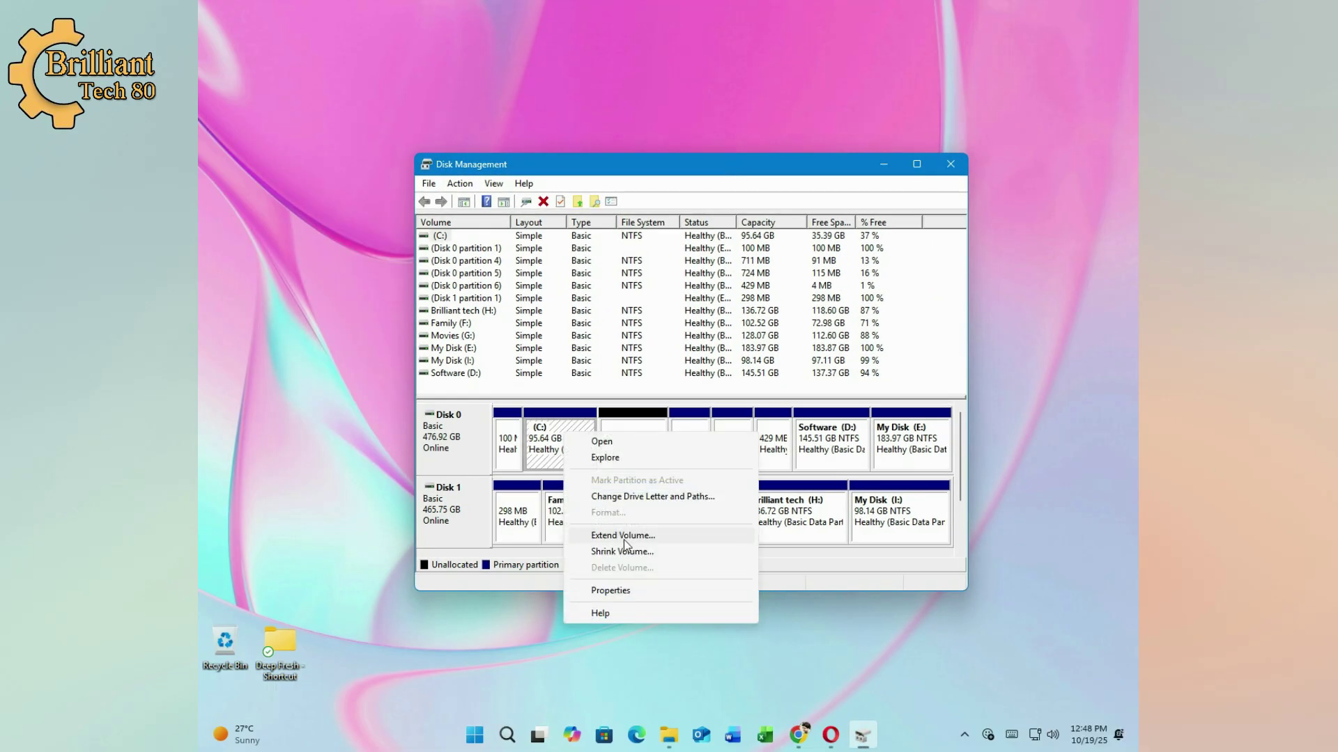
left_click(646, 538)
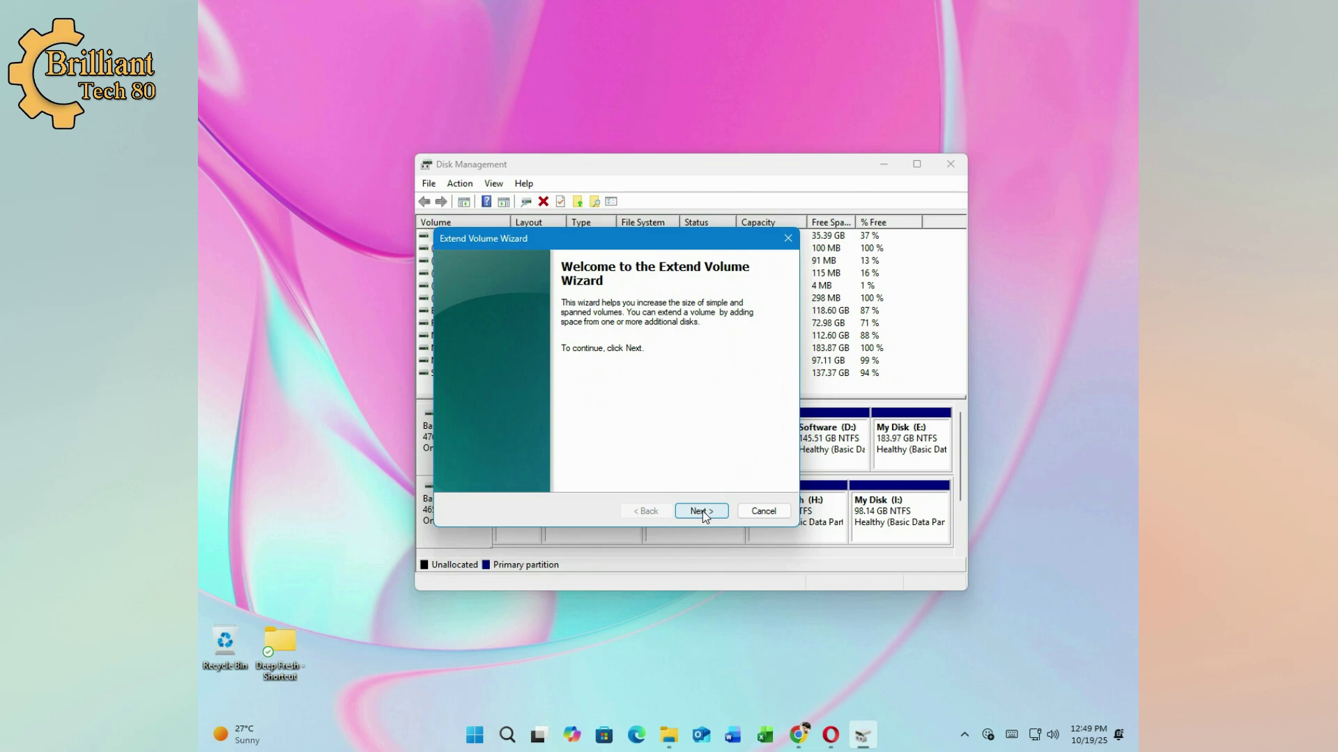
left_click(703, 511)
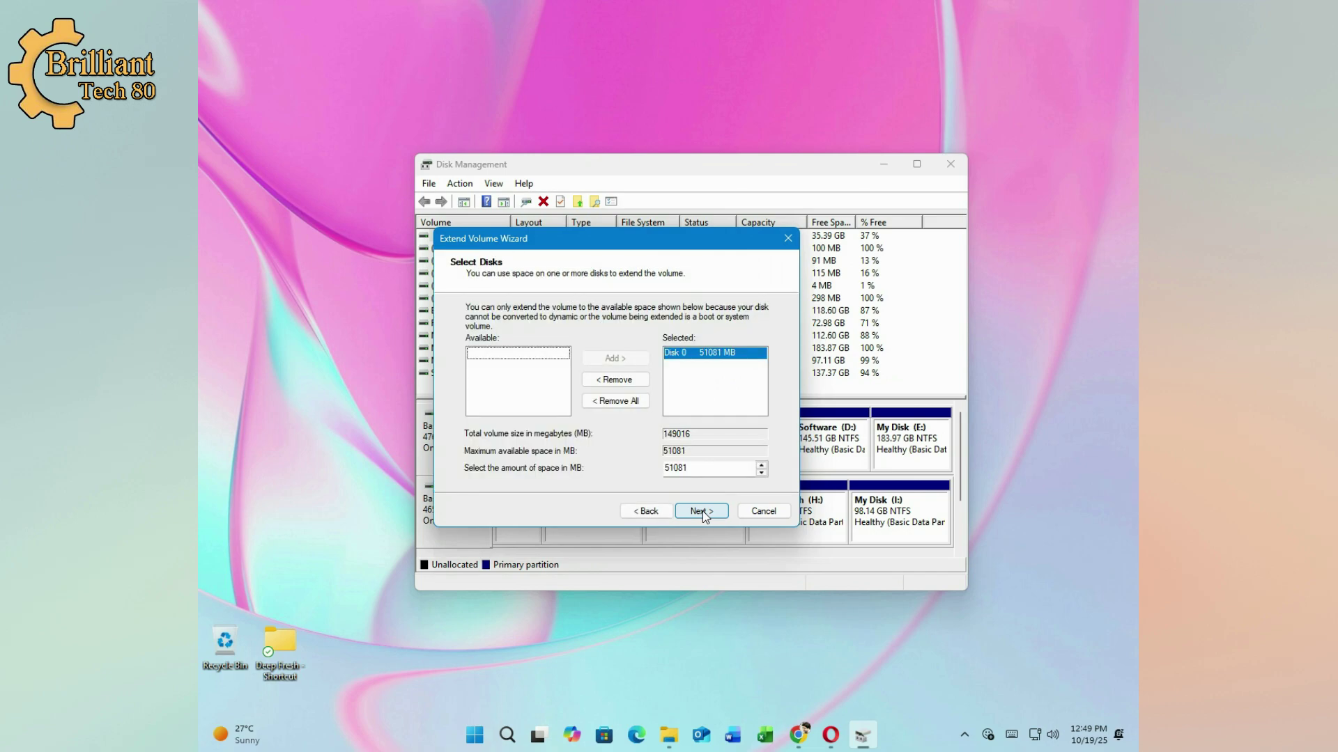
left_click(702, 511)
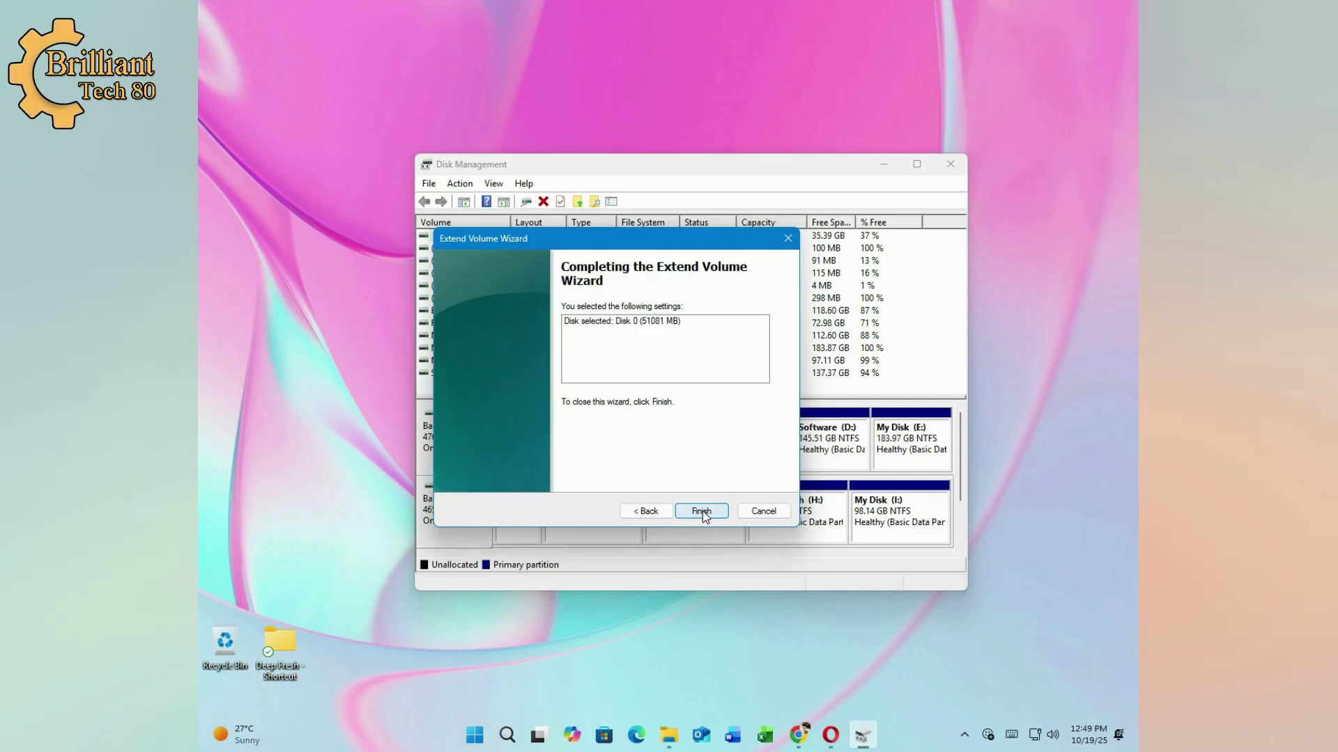
left_click(701, 512)
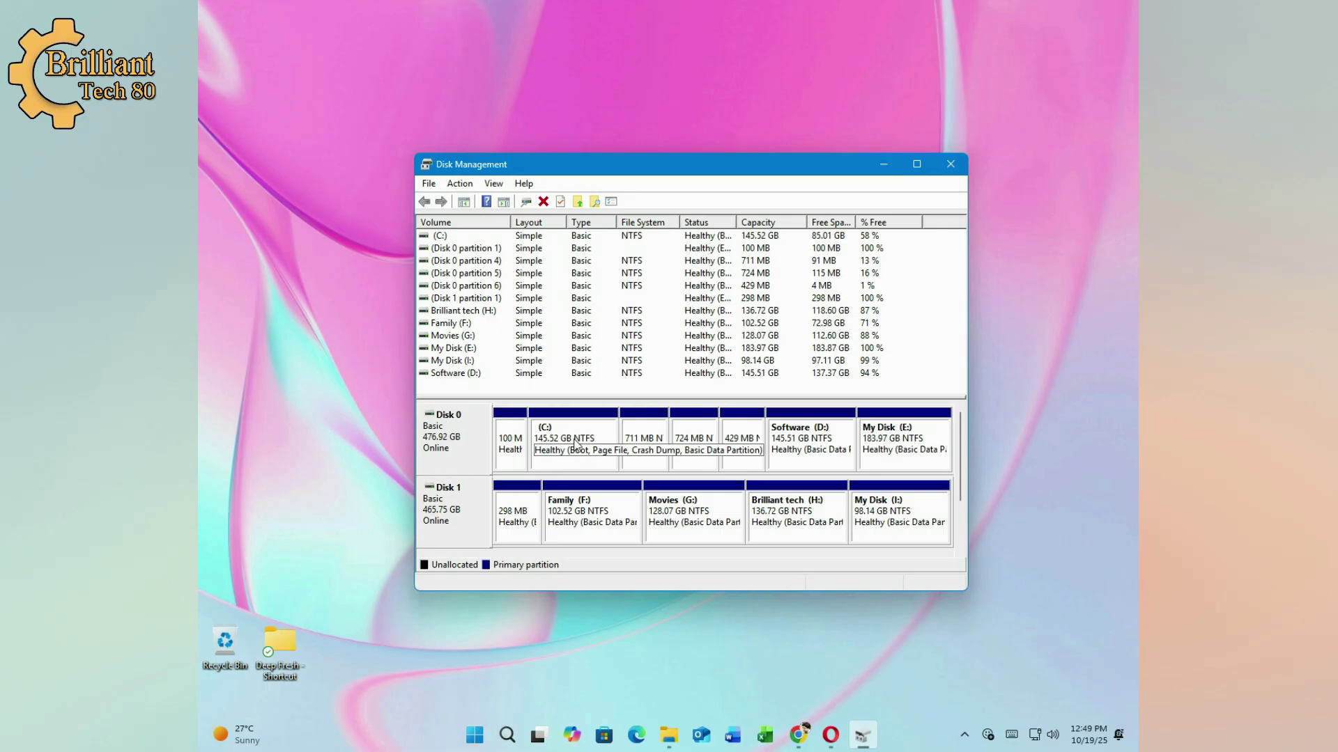
Close Disk Management and open This PC to confirm C: shows 145 GB
left_click(951, 164)
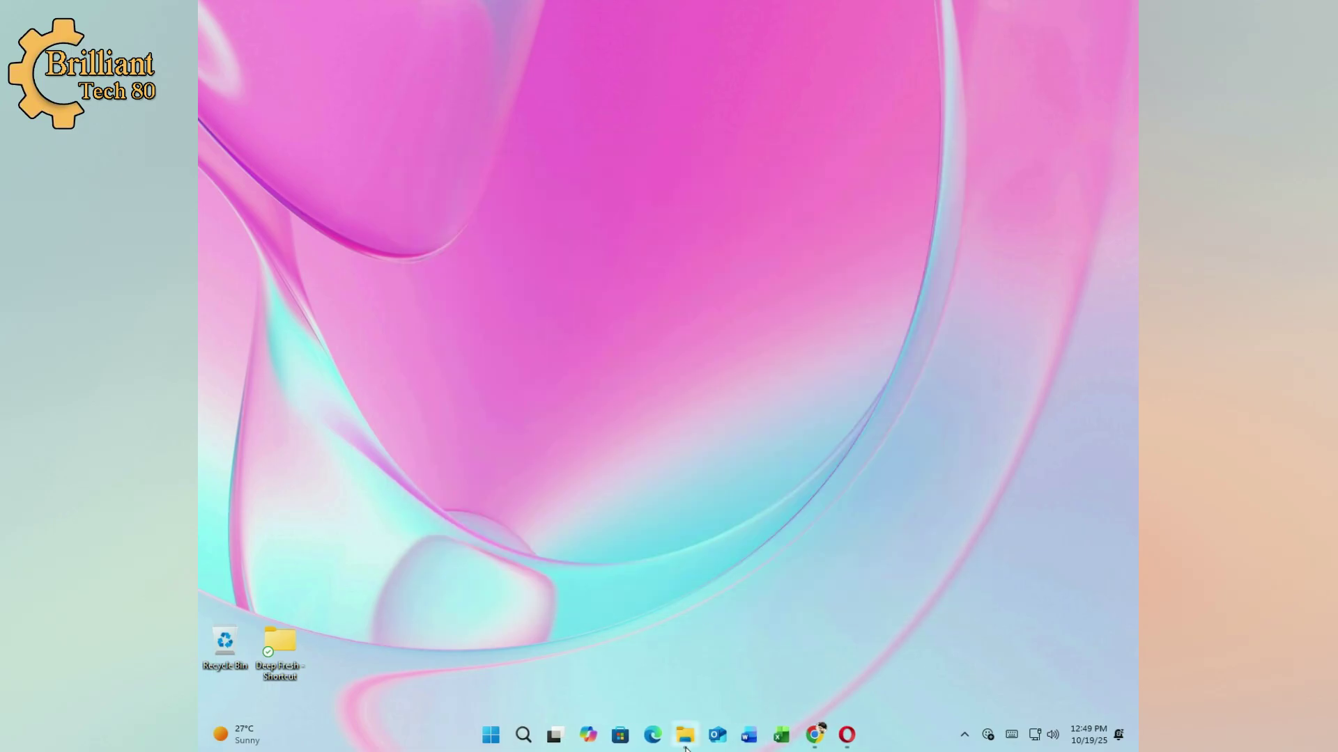
left_click(685, 744)
left_click(1084, 96)
left_click(489, 740)
left_click(489, 296)
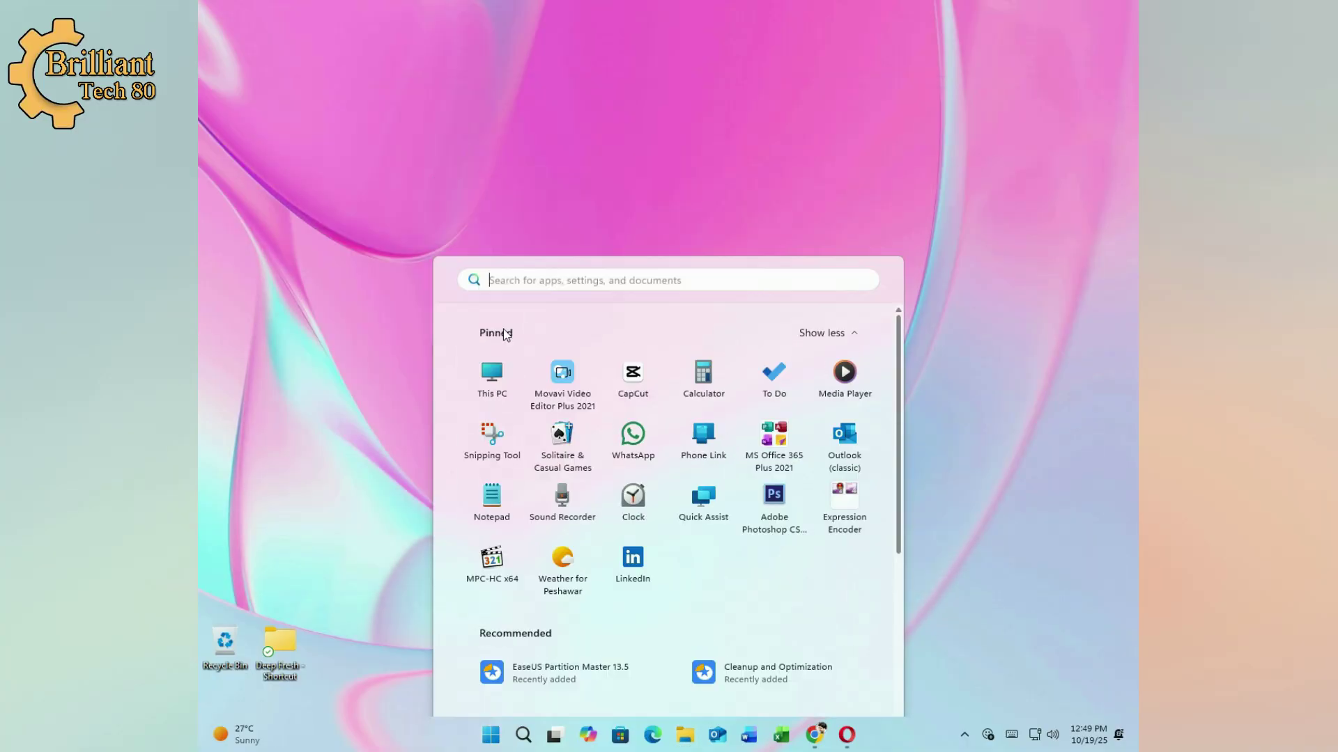